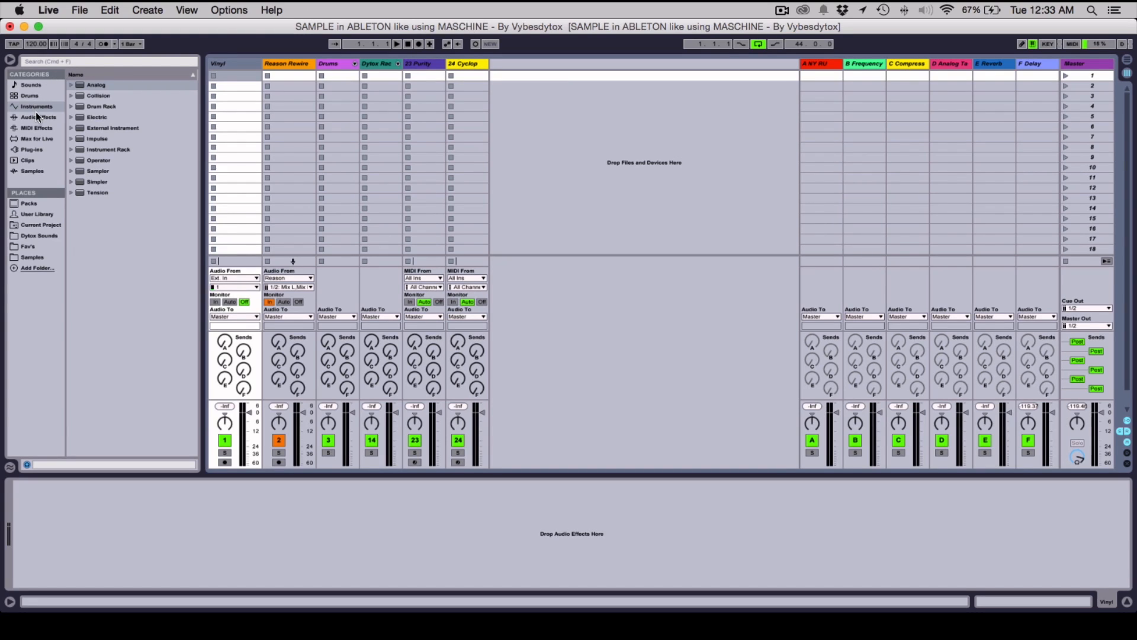
Create a Drum Rack track and load the highlighted JAZZ song from the iTunes library onto its C1 pad.
left_click(103, 107)
double_click(102, 106)
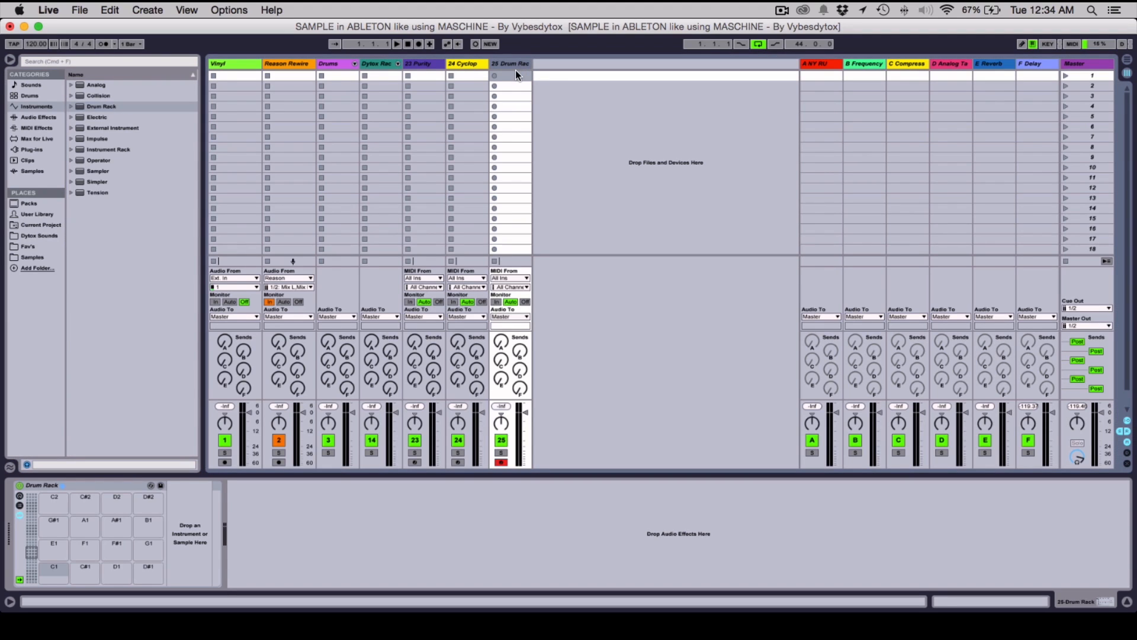
mouse_move(613, 637)
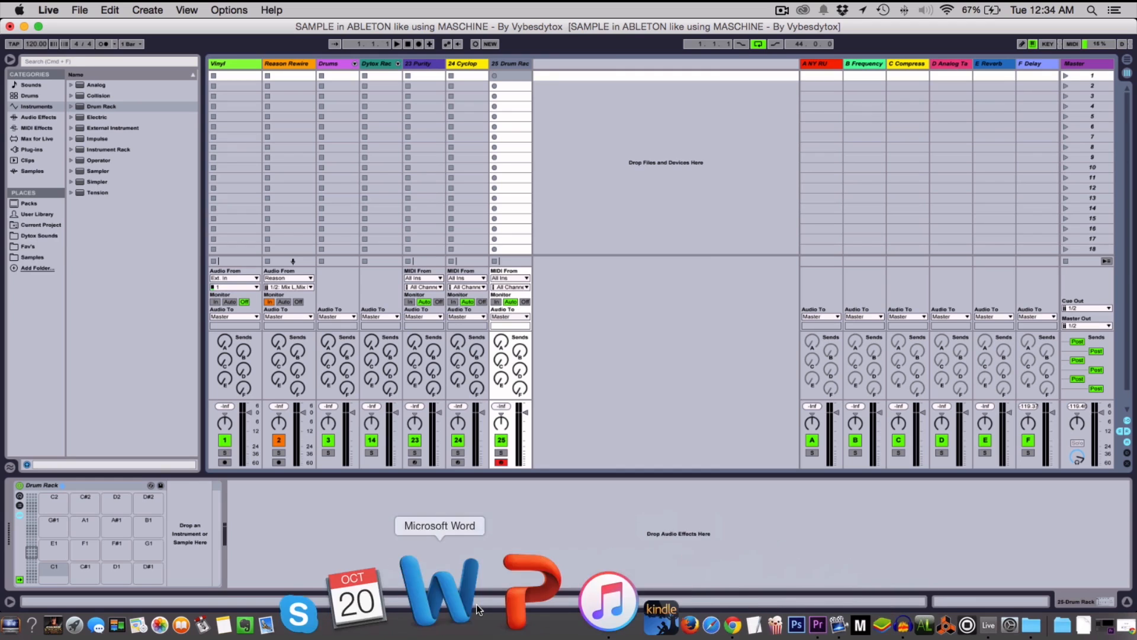
left_click(511, 607)
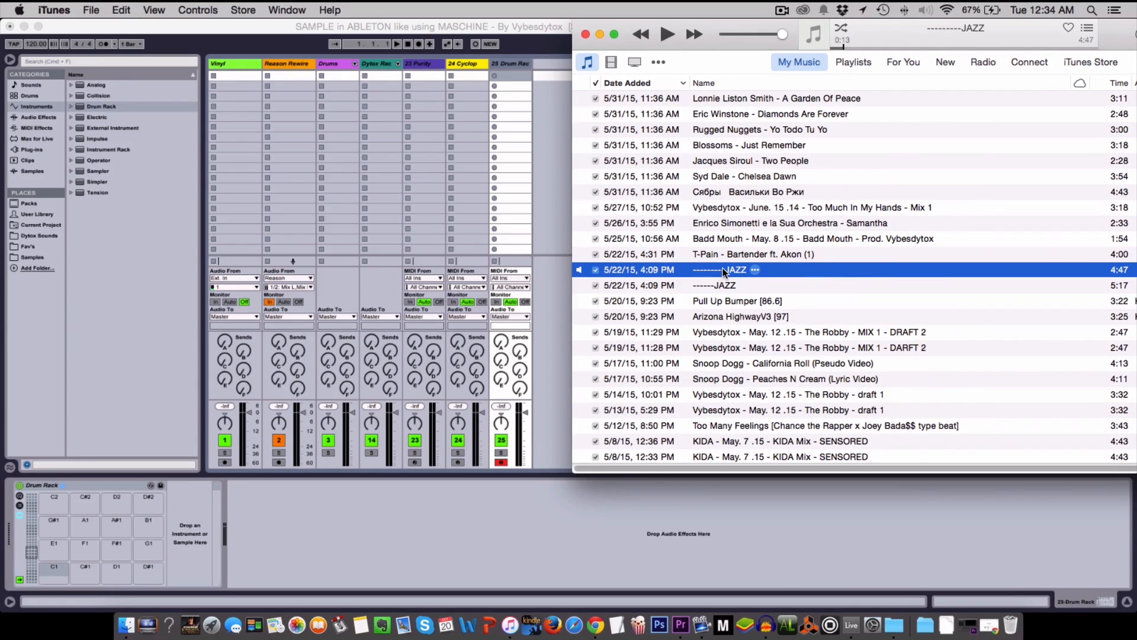
left_click_drag(721, 271, 52, 570)
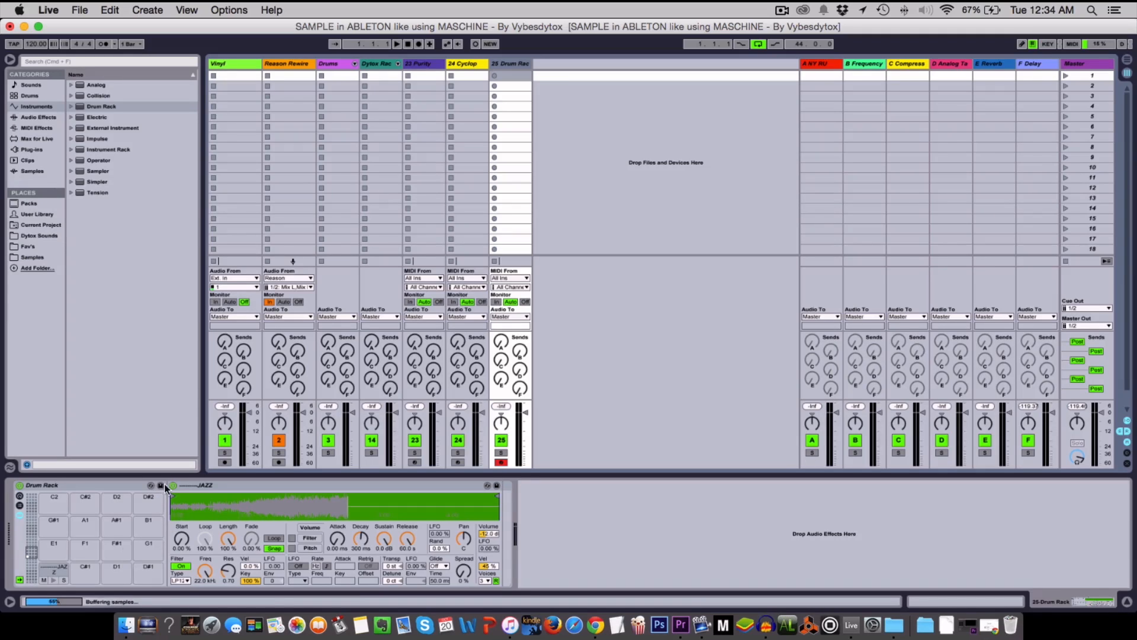
Narrow the JAZZ sample on pad C1 to a short section early in the song and copy the pad to C#1.
left_click_drag(188, 496, 248, 510)
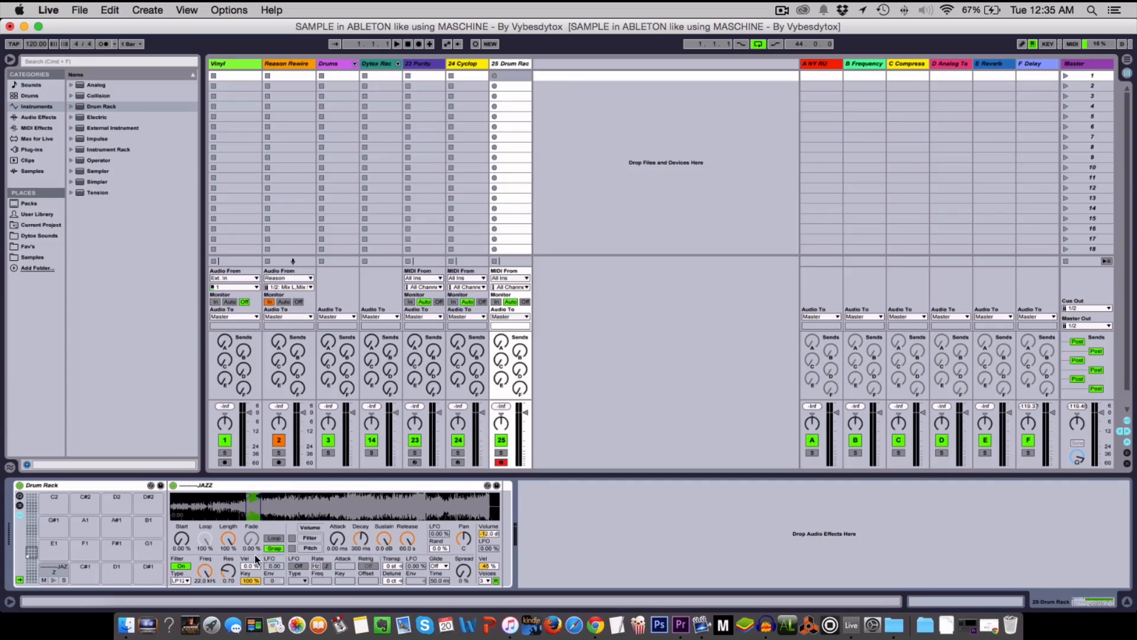
left_click(51, 570)
left_click_drag(50, 570, 82, 556)
left_click_drag(81, 552, 84, 570)
left_click_drag(86, 570, 85, 571)
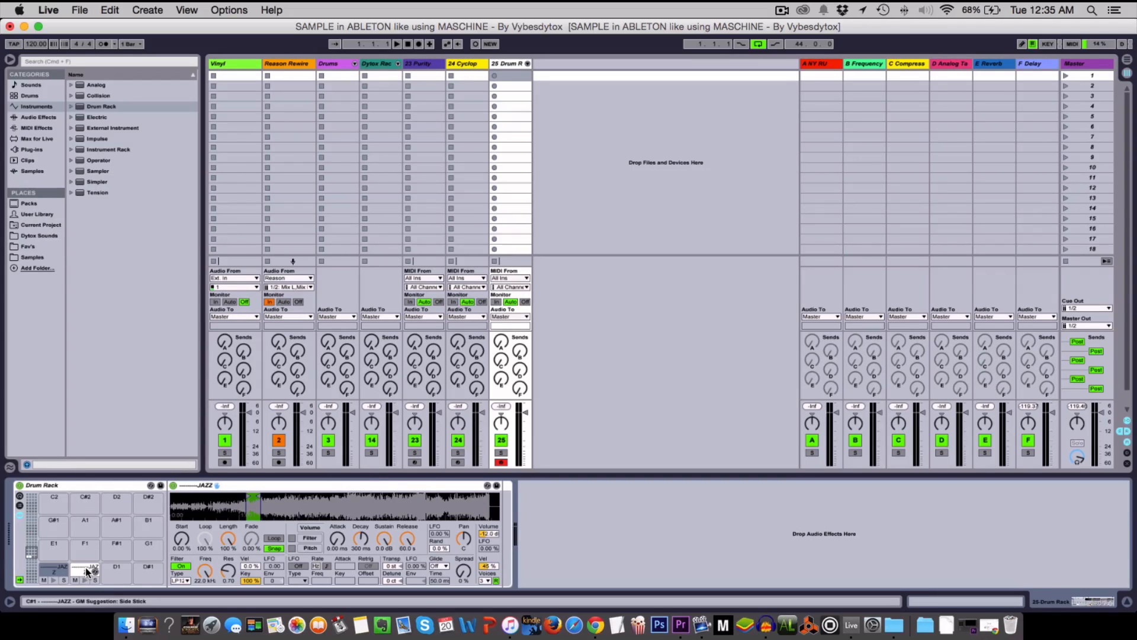
left_click(86, 571)
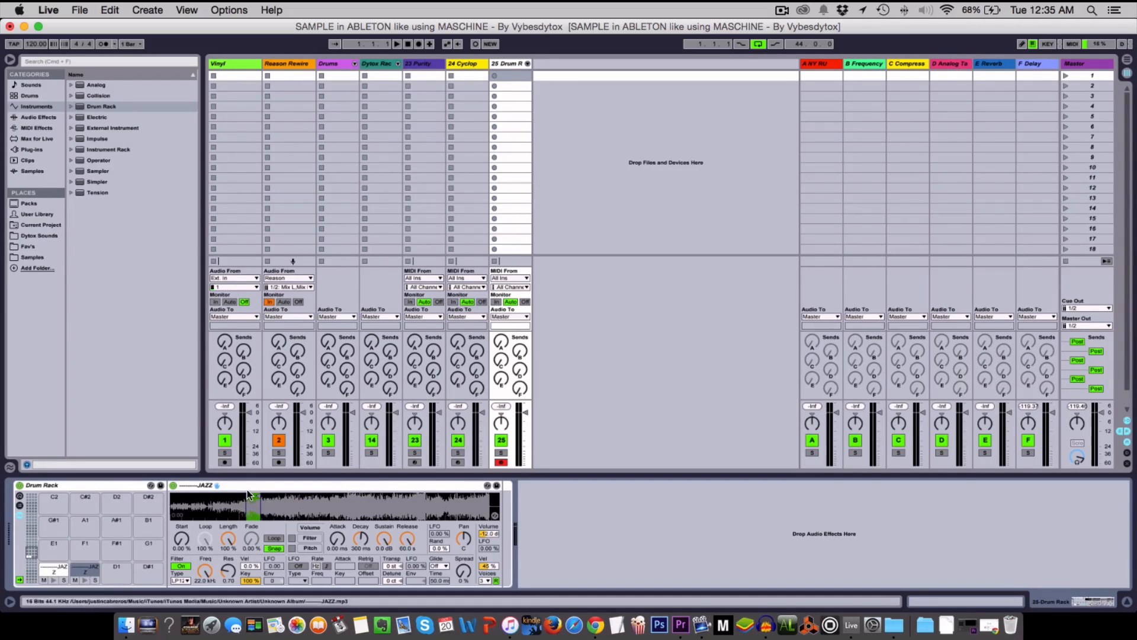
Shift the sample region on pad C#1 to the section just after the slice used on C1.
double_click(84, 572)
double_click(75, 572)
mouse_move(260, 496)
left_mouse_down()
mouse_move(295, 495)
mouse_move(281, 496)
left_mouse_up()
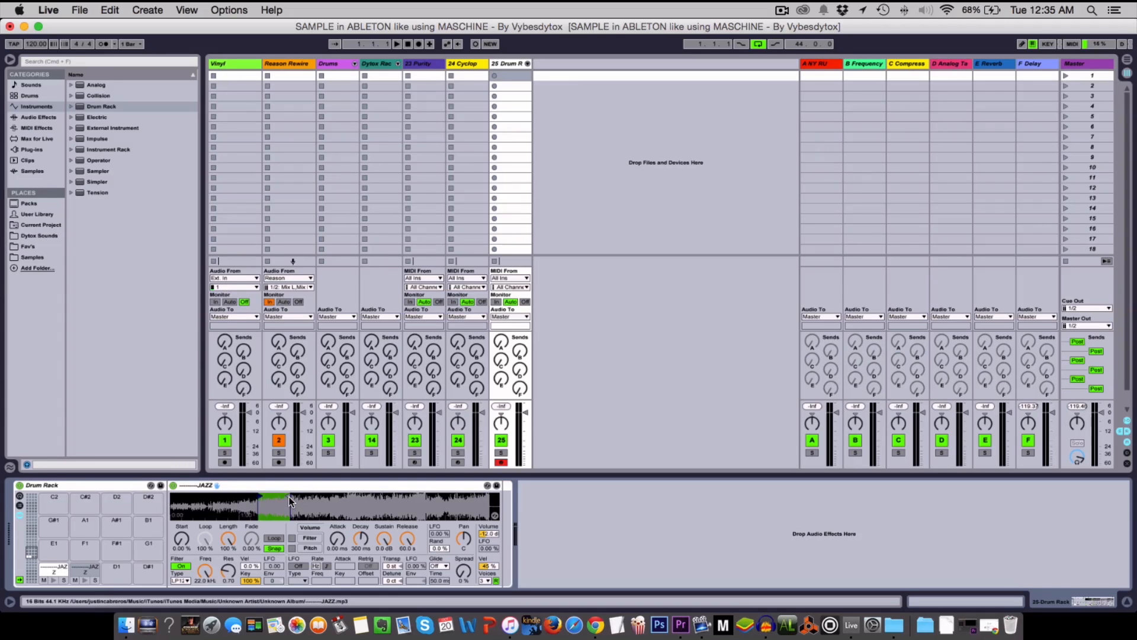
Compare the sample regions of pads C1 and C#1, leaving Hot-Swap mode.
left_click(78, 571)
left_click(64, 571)
left_click(64, 571)
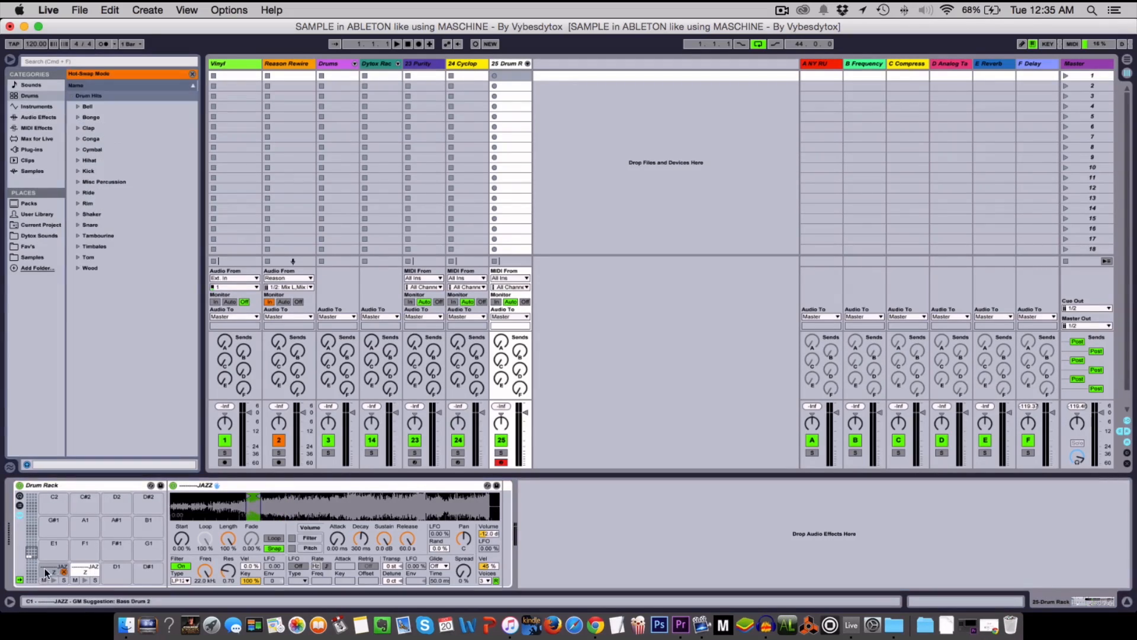
left_click(51, 571)
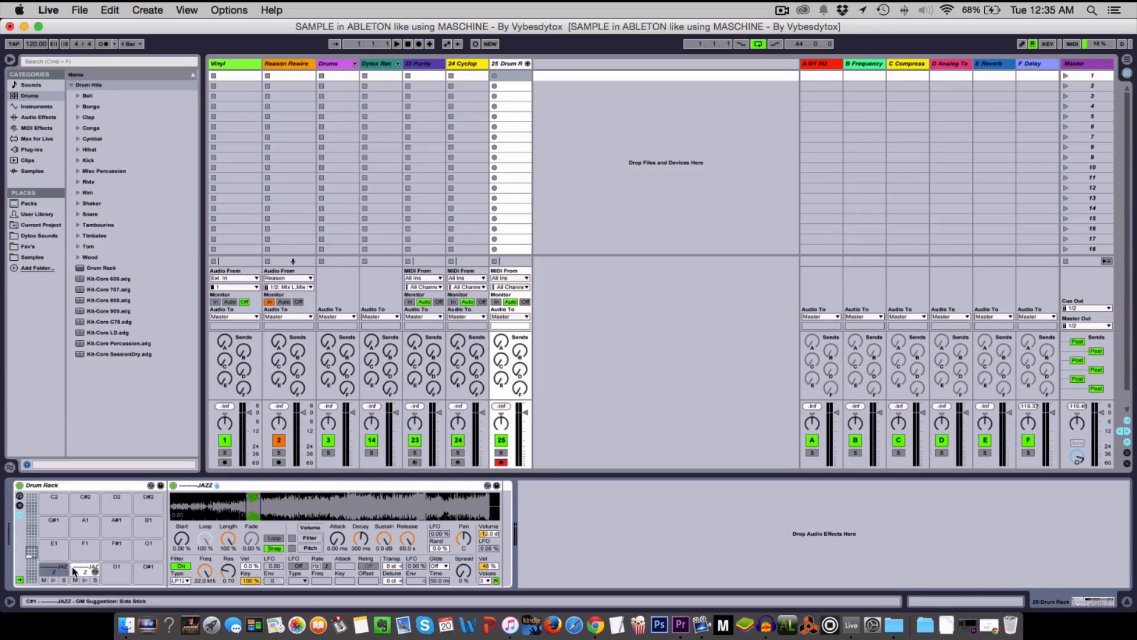
left_click(79, 572)
left_click(49, 571)
left_click(87, 571)
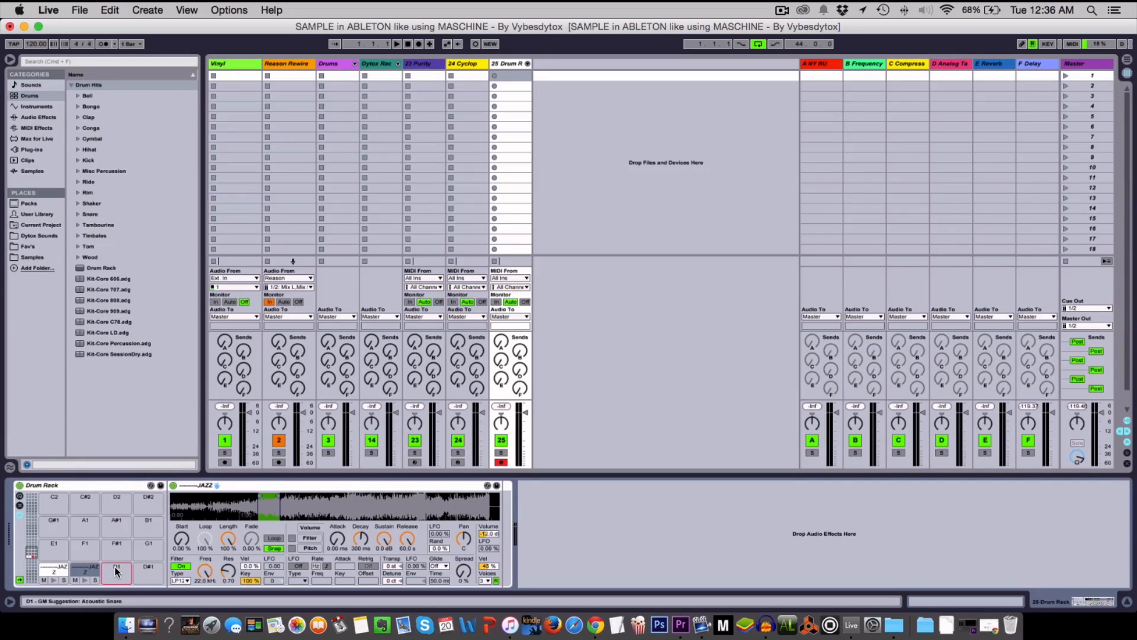
Copy the C#1 slice onto the empty pads D1, D#1, E1, F1, F#1 and G1.
left_click_drag(116, 572, 115, 574)
left_click(117, 573)
left_click_drag(146, 574, 148, 546)
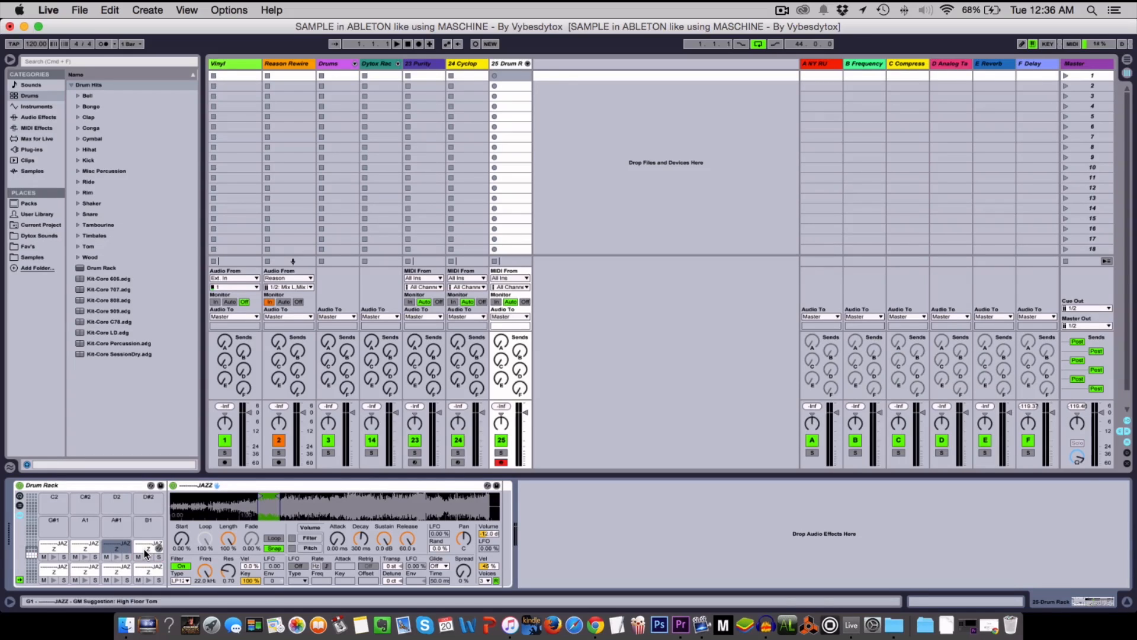
Check the slice on pad C#1 and adjust the sample region on pad D1.
left_click(89, 570)
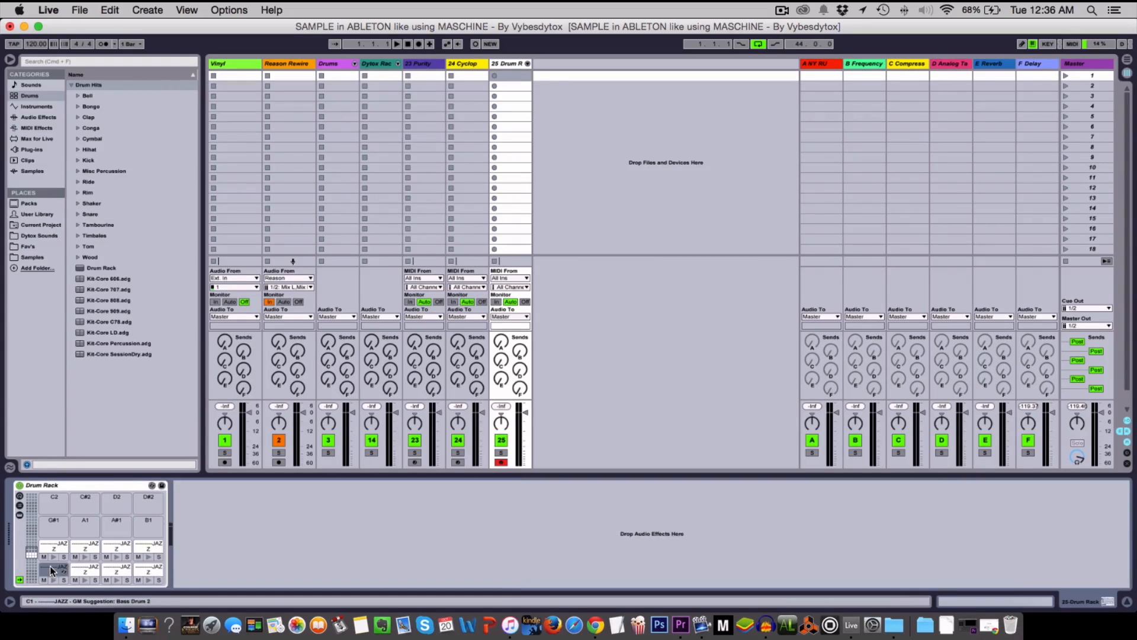
double_click(92, 572)
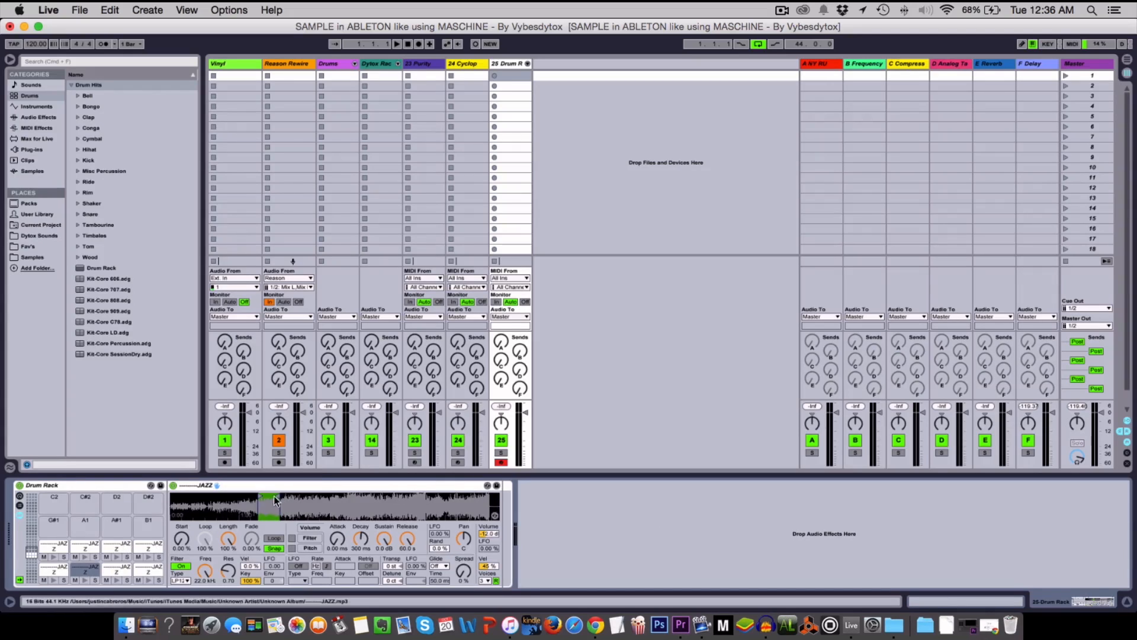
left_click(112, 570)
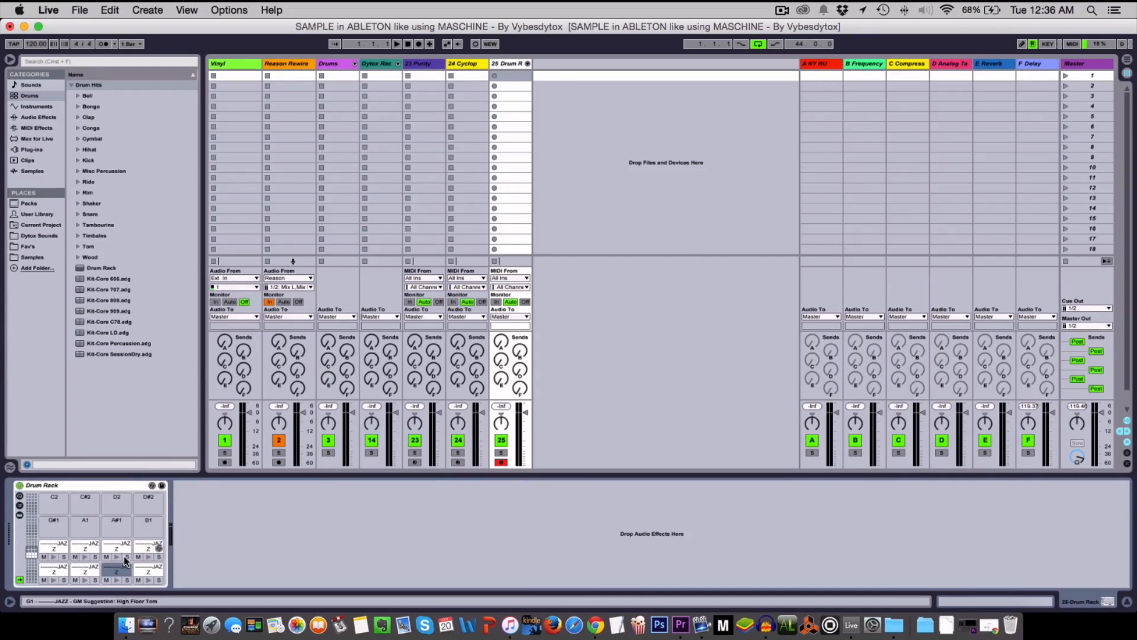
double_click(113, 566)
left_click_drag(279, 494, 266, 495)
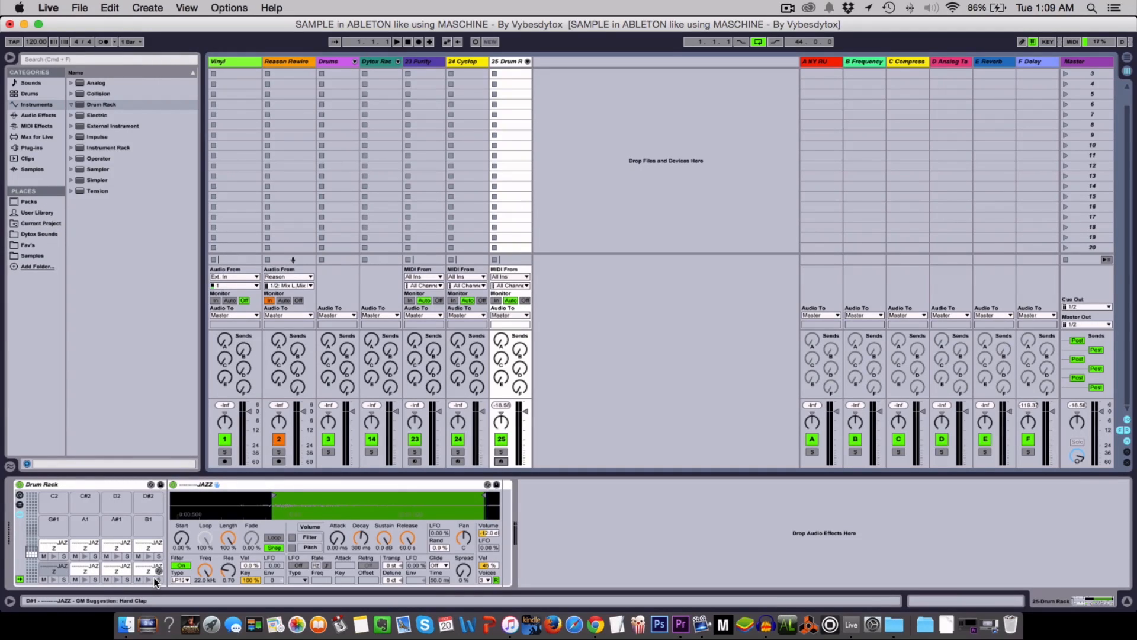
Arm the Drum Rack track and play the slices on pads C1 to D#1 to audition the chopped sample.
left_click(502, 461)
key("s")
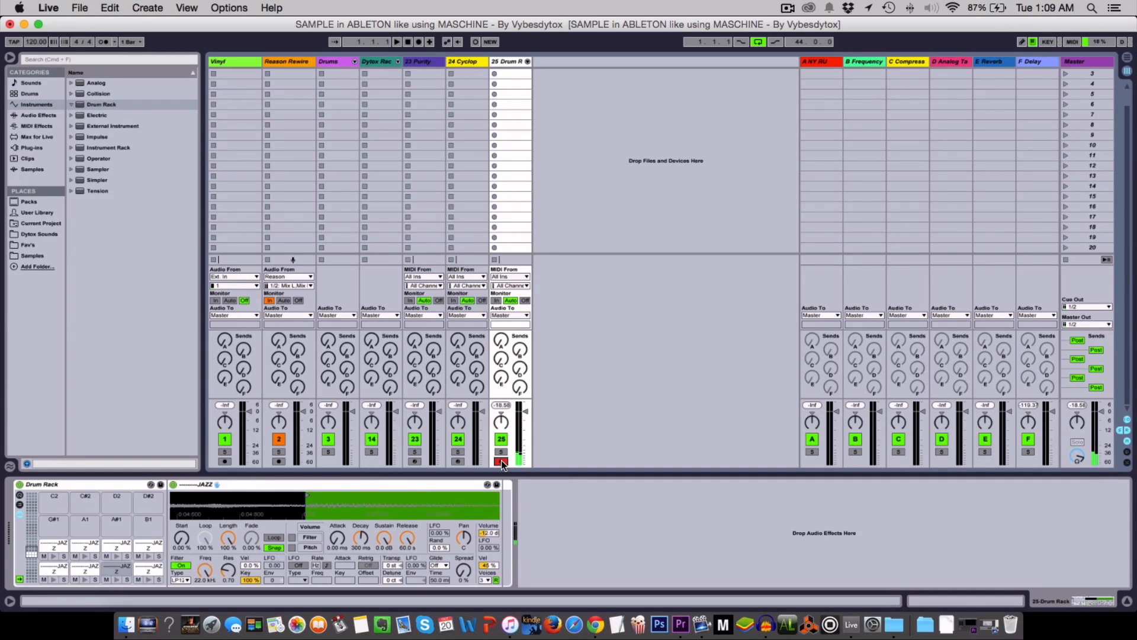
key("e")
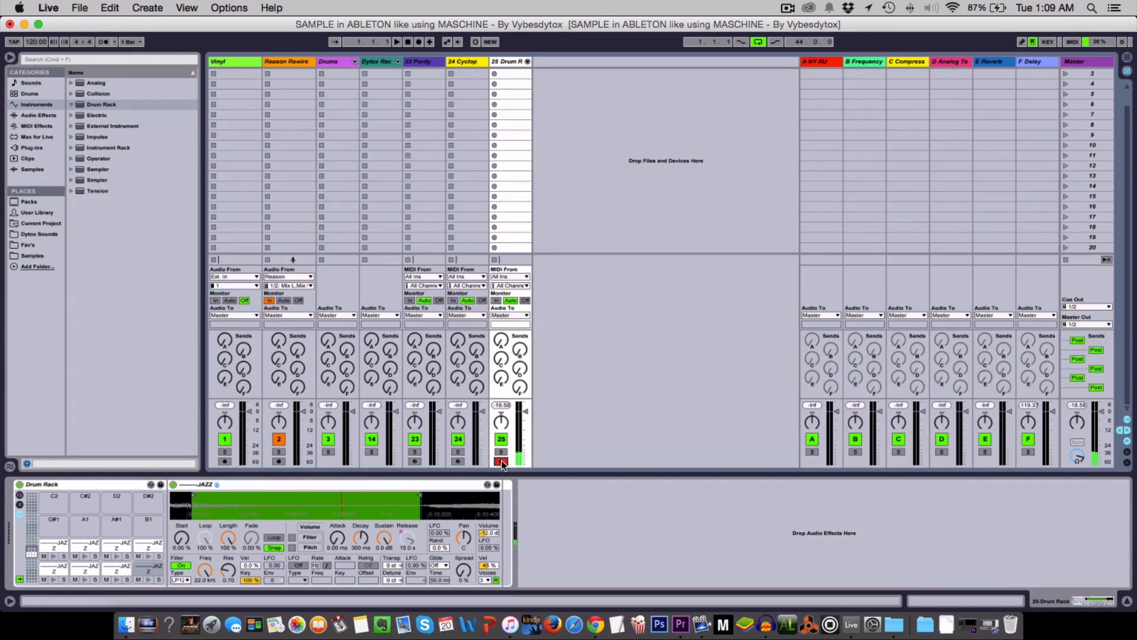
key("w")
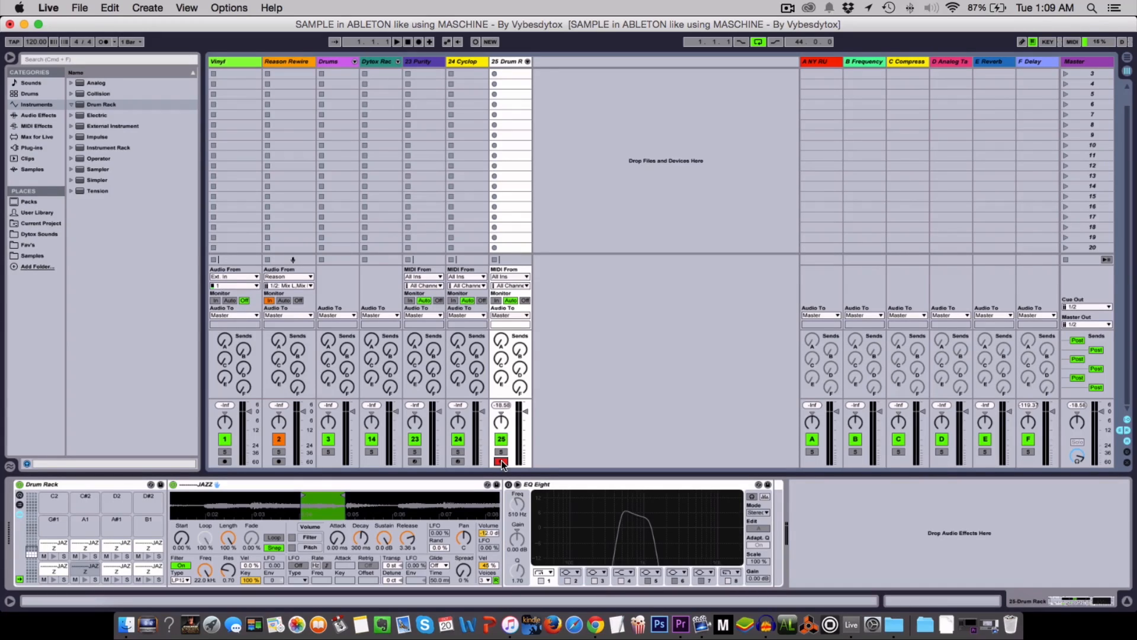
key("a")
key("s")
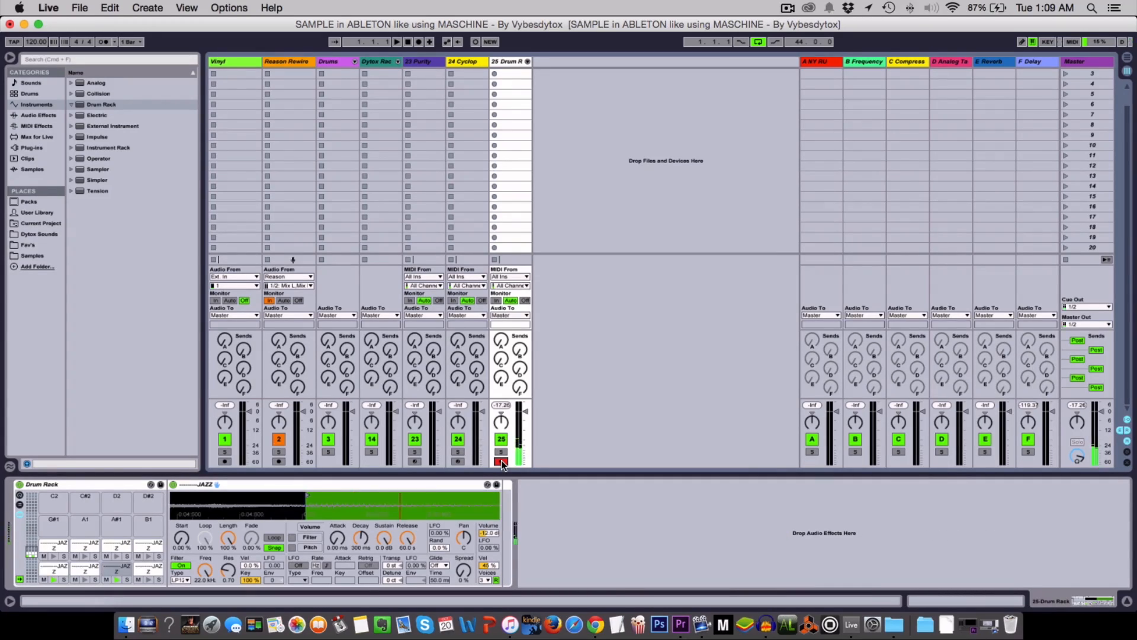
key("e")
key("s")
key("e")
key("e")
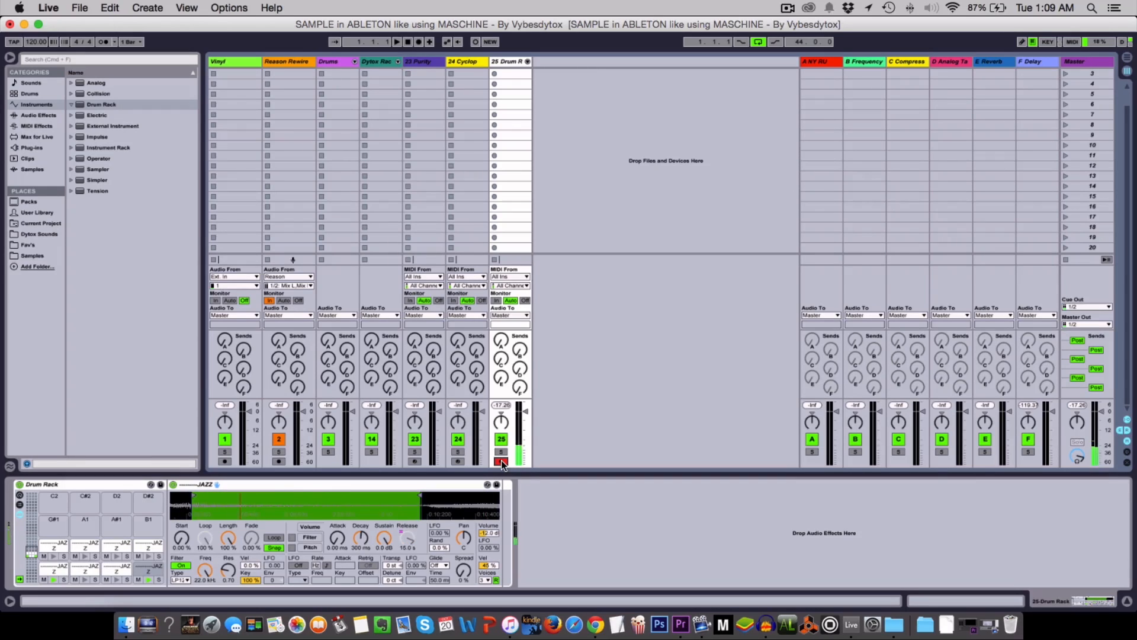
key("a")
key("e")
key("a")
key("s")
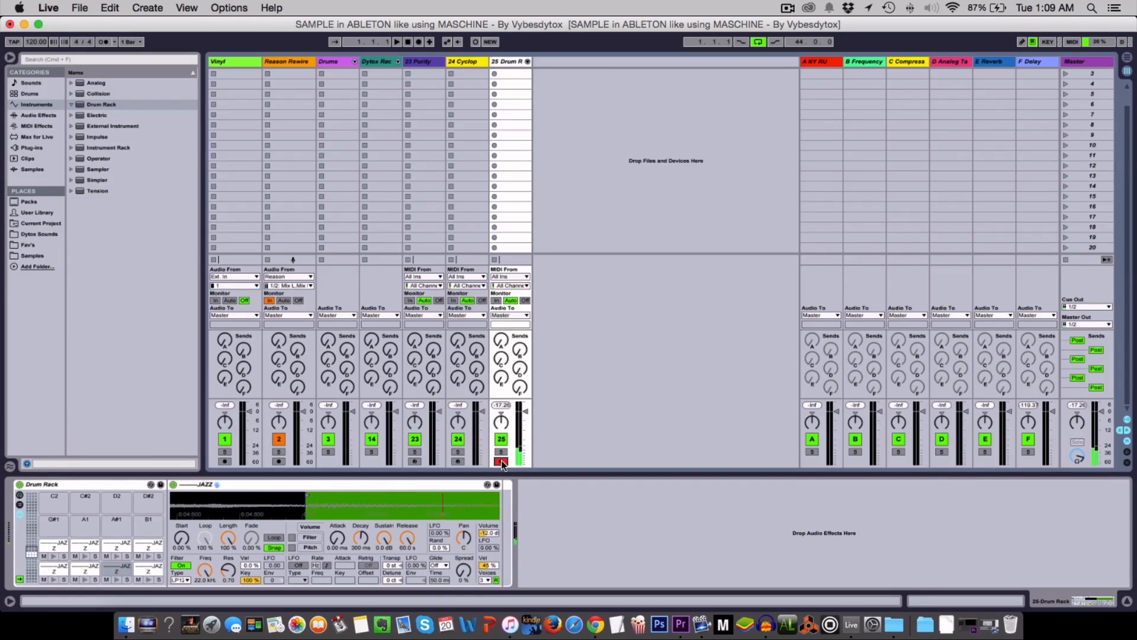
key("a")
key("e")
key("s")
key("s")
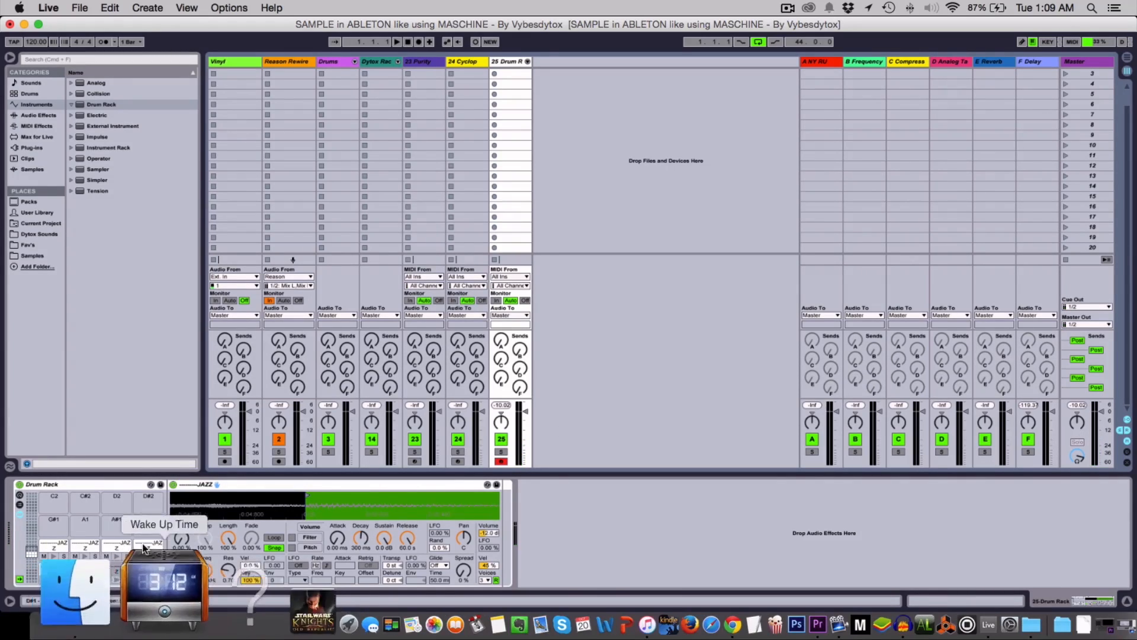
left_click(55, 556)
left_click(407, 43)
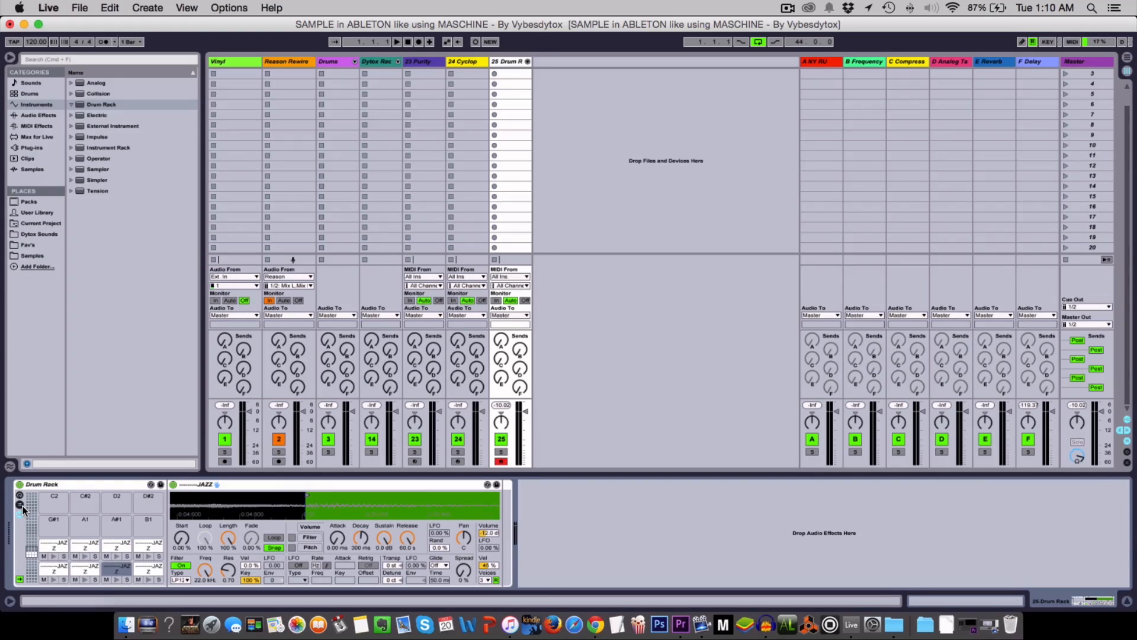
Show the Drum Rack's chain list and assign the C#1 chain to choke group 1.
left_click(20, 505)
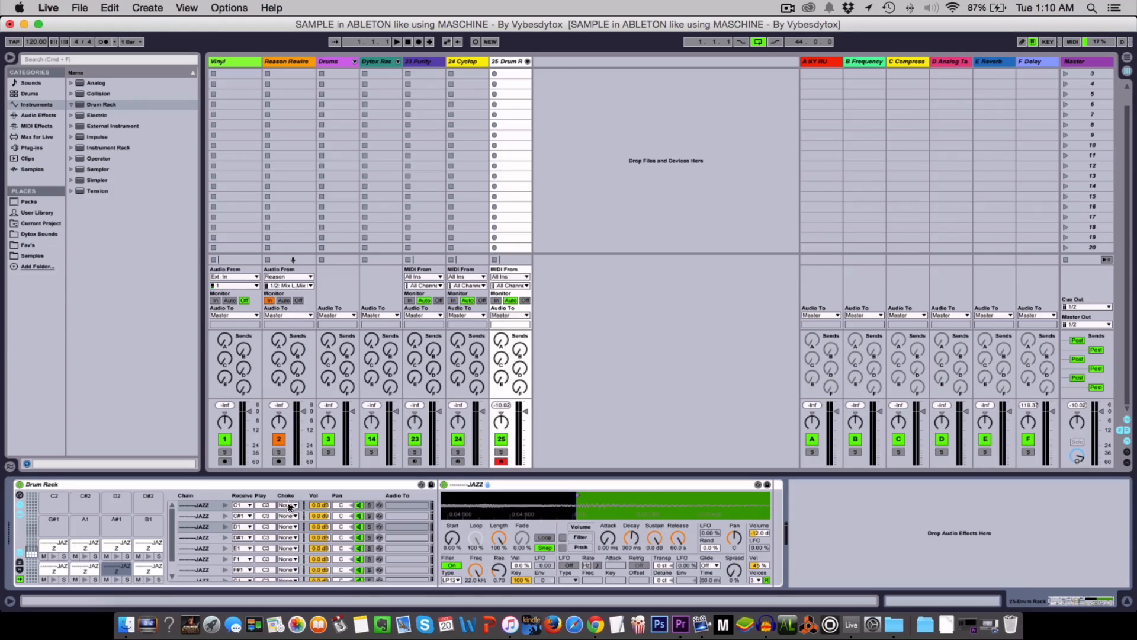
left_click(200, 505)
scroll(203, 517, "down", 1)
scroll(204, 519, "up", 1)
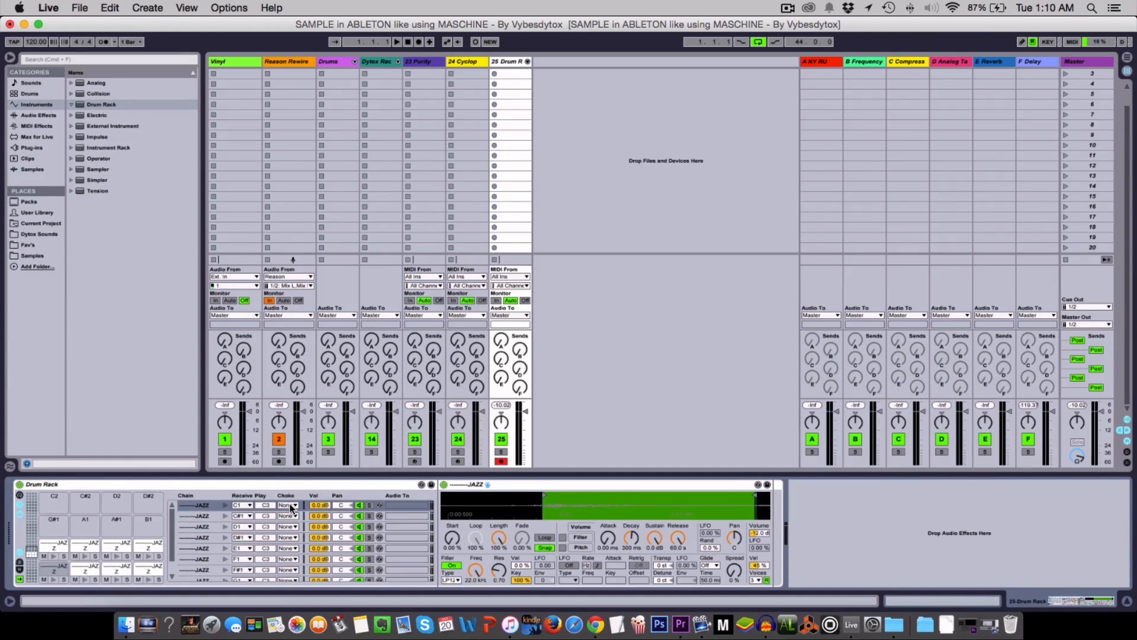
left_click(290, 503)
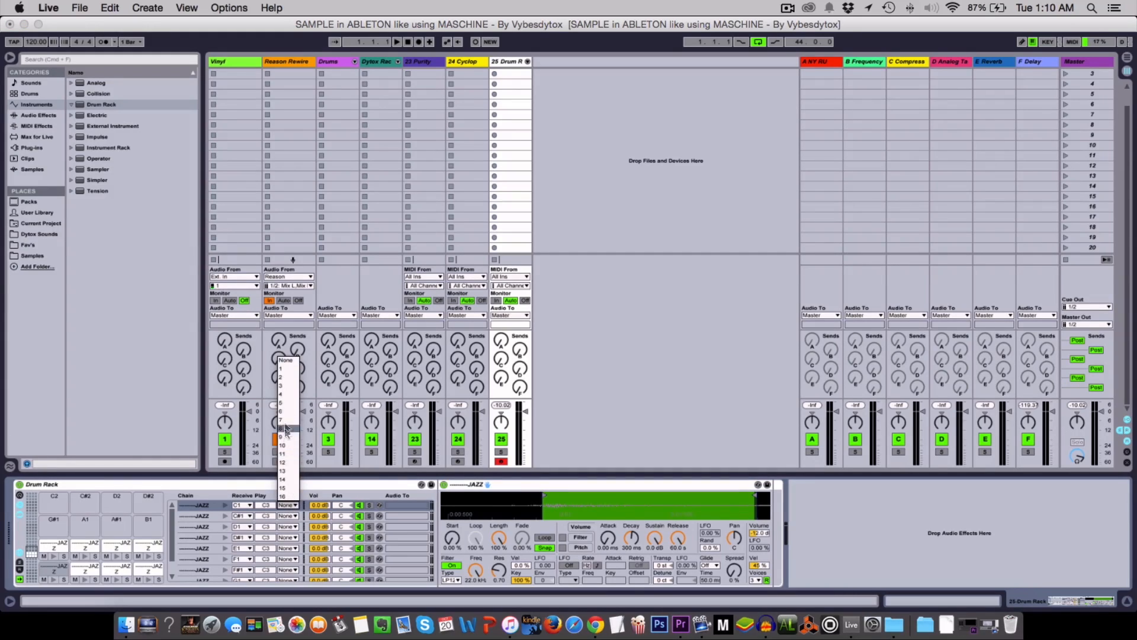
left_click(286, 429)
left_click(297, 515)
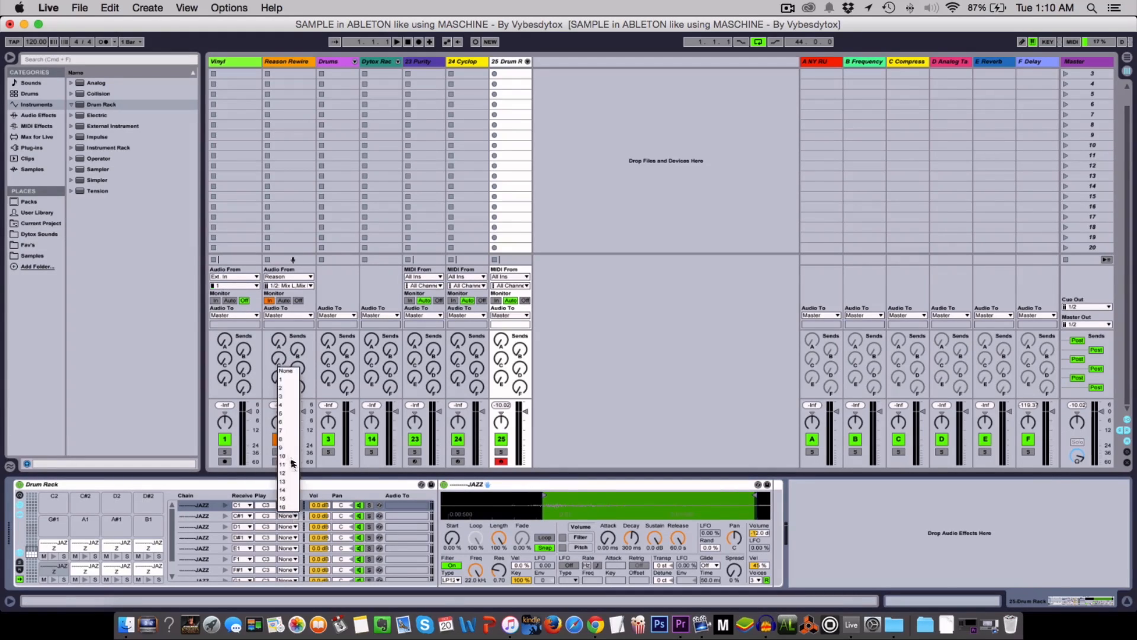
left_click(289, 481)
left_click(294, 515)
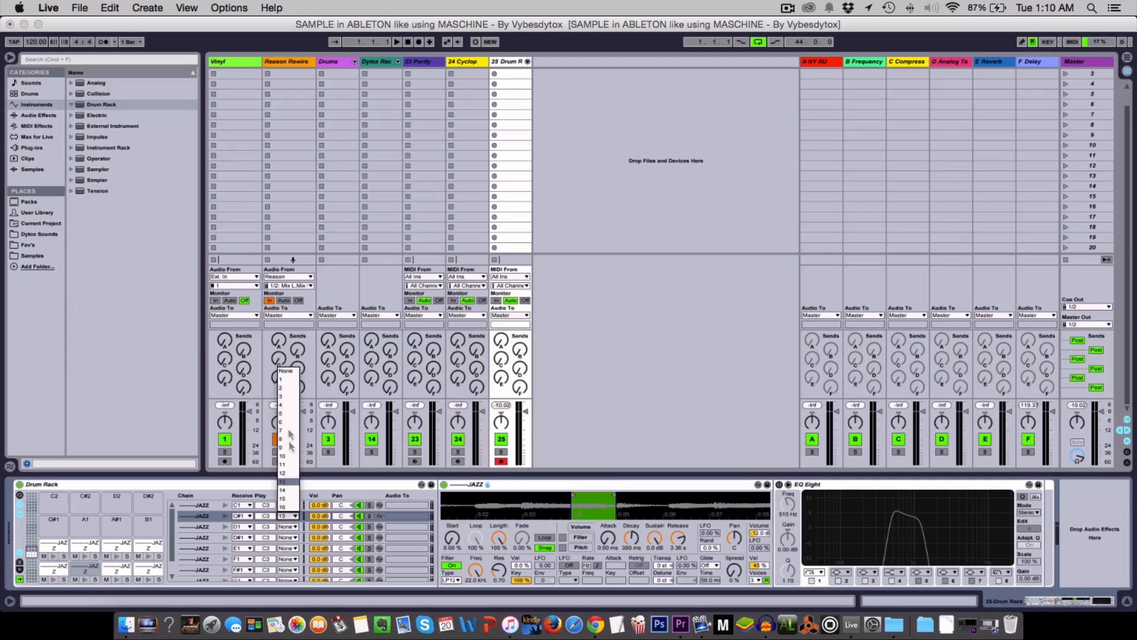
left_click(286, 379)
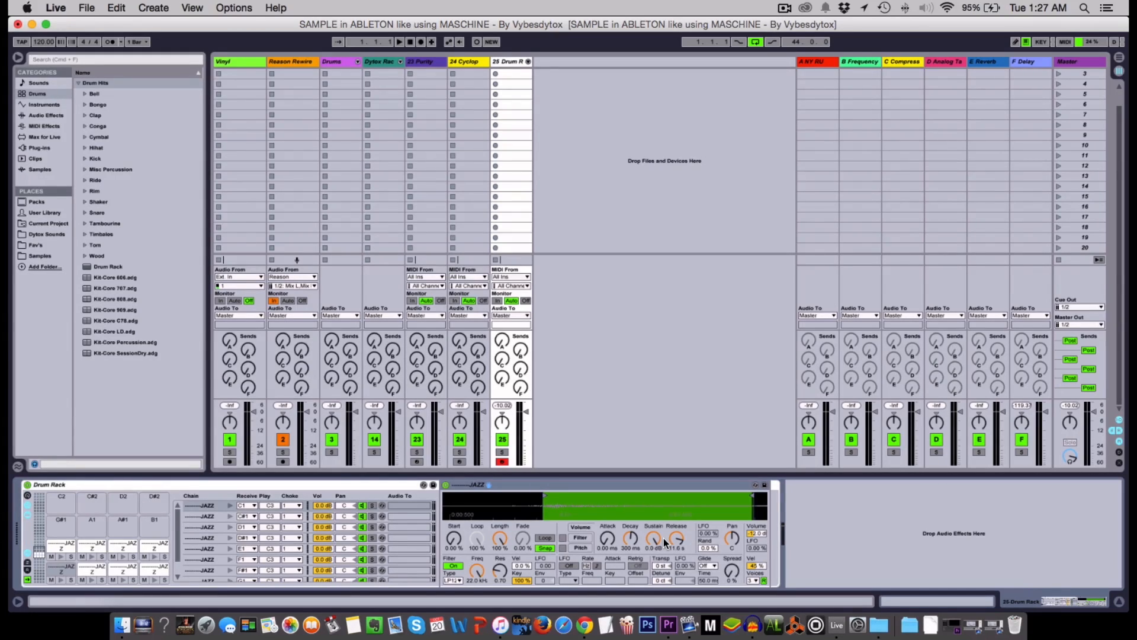
Set the Release of the sample on pad C1 to about 10.5 s.
mouse_move(675, 540)
left_mouse_down()
mouse_move(676, 587)
mouse_move(684, 538)
left_mouse_up()
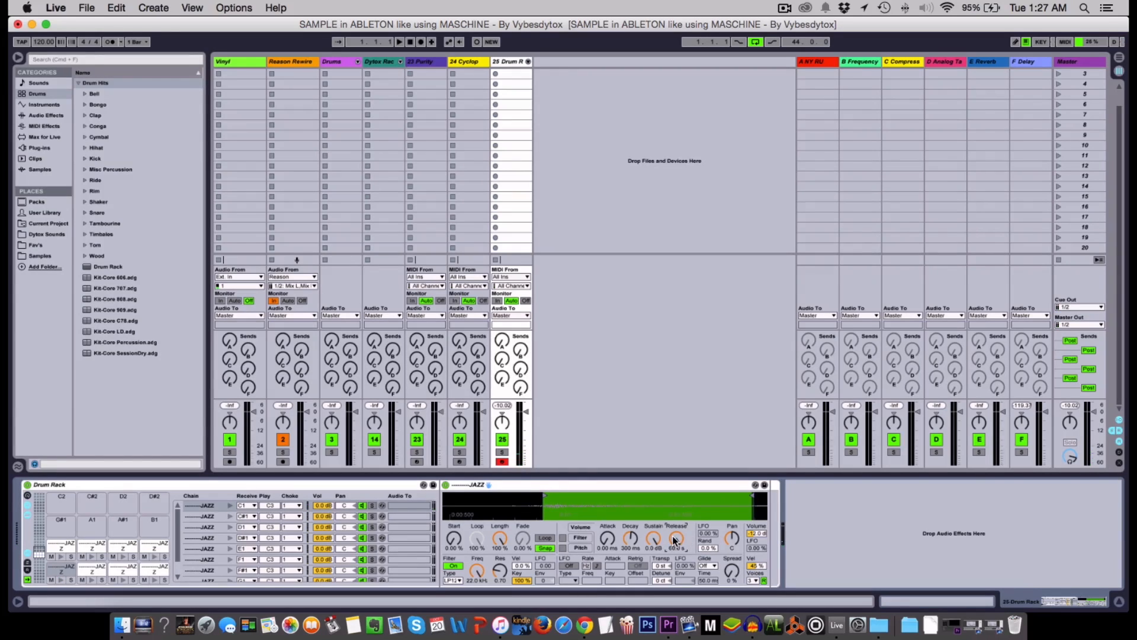
left_click_drag(675, 544, 677, 537)
left_click_drag(677, 538, 677, 569)
Review the slices and release settings on pads C#1, D1 and D#1.
left_click(94, 571)
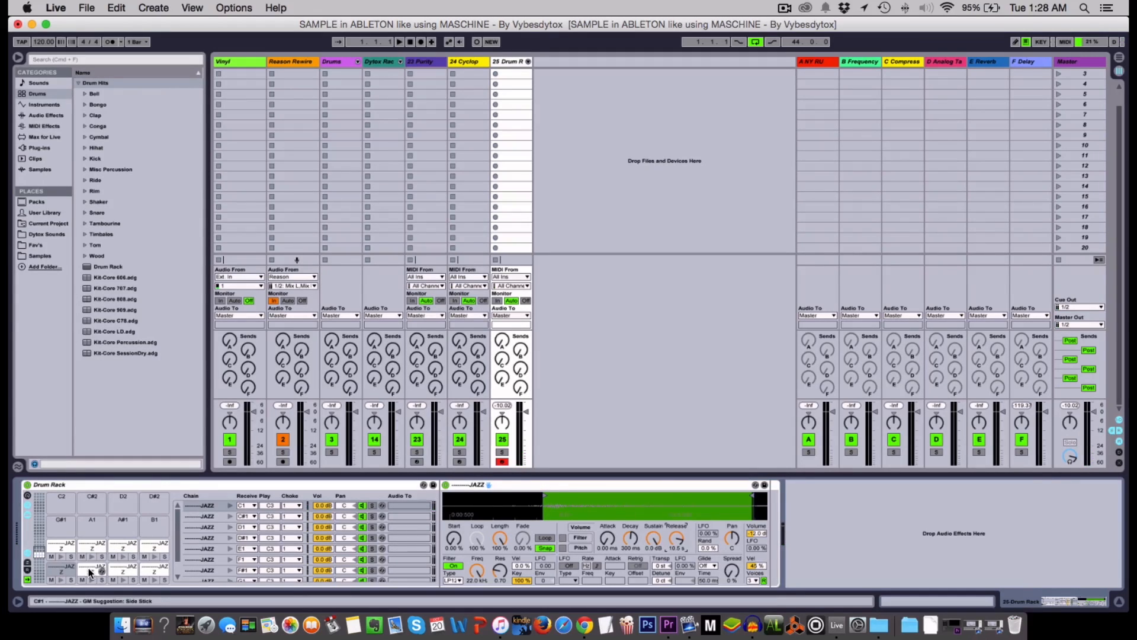
left_click(124, 571)
left_click(152, 571)
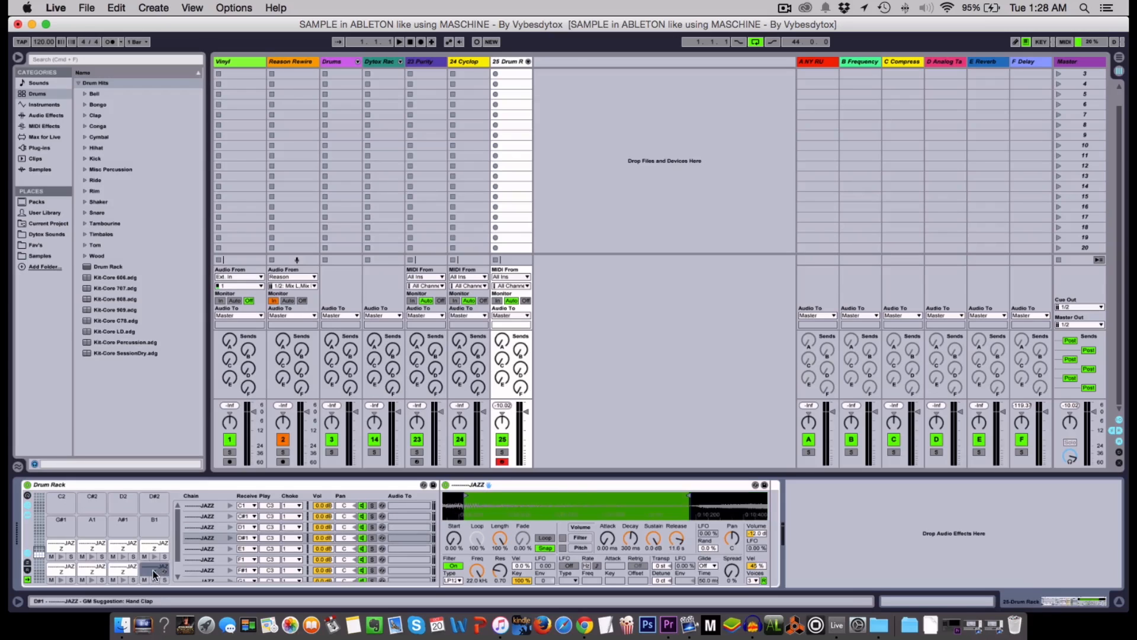
left_click(122, 571)
left_click(92, 570)
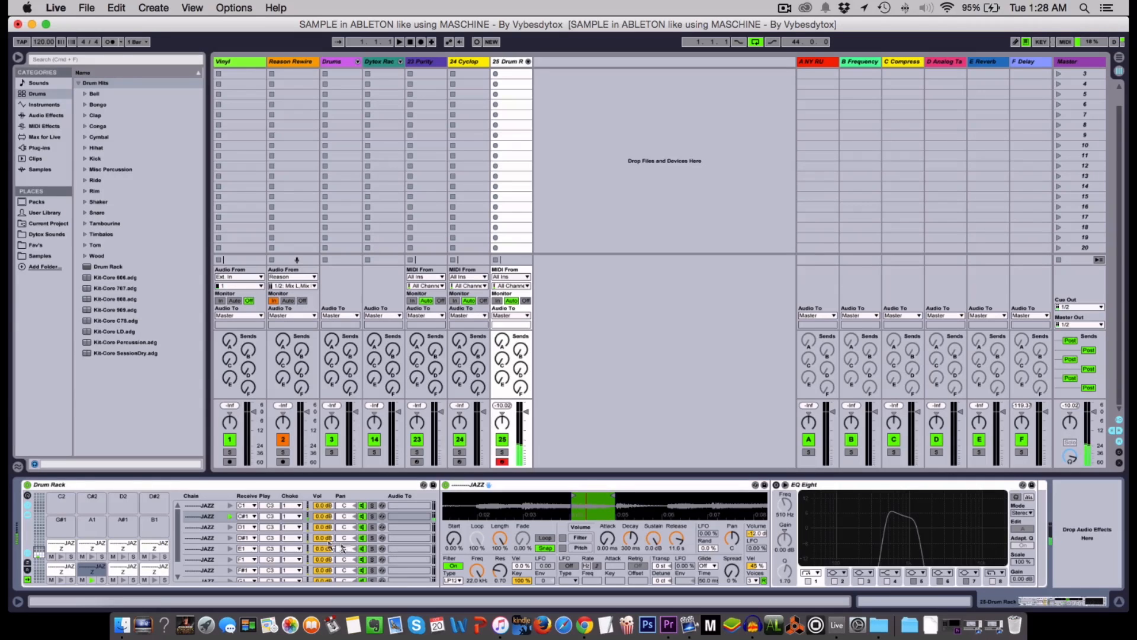
left_click(122, 570)
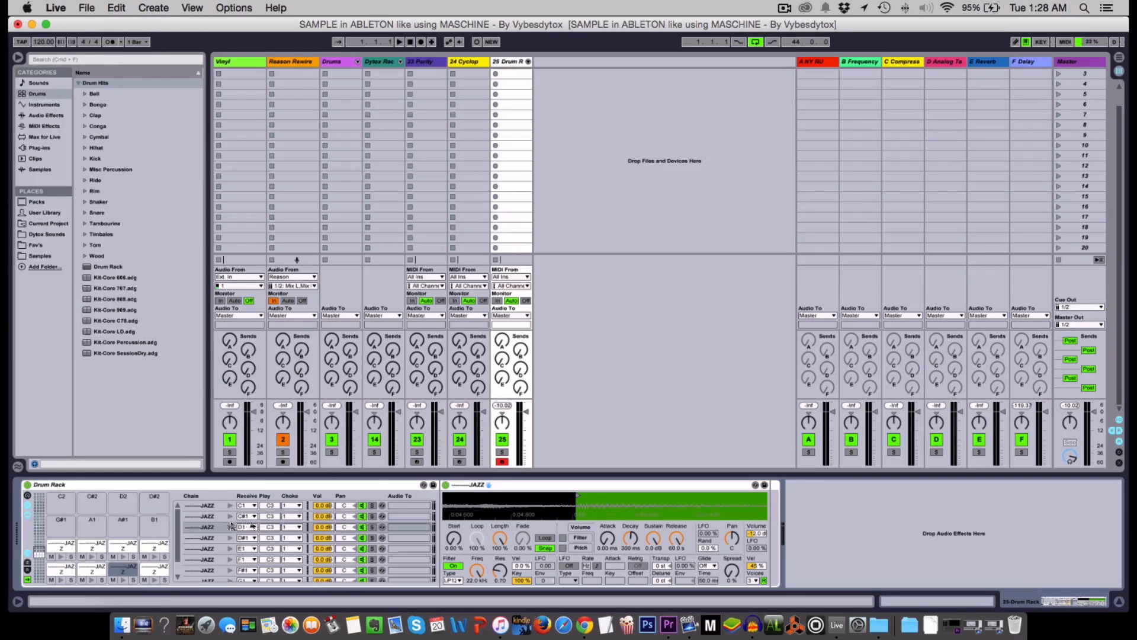
Select the slice on pad C#1 and switch on its EQ Eight.
left_click(101, 571)
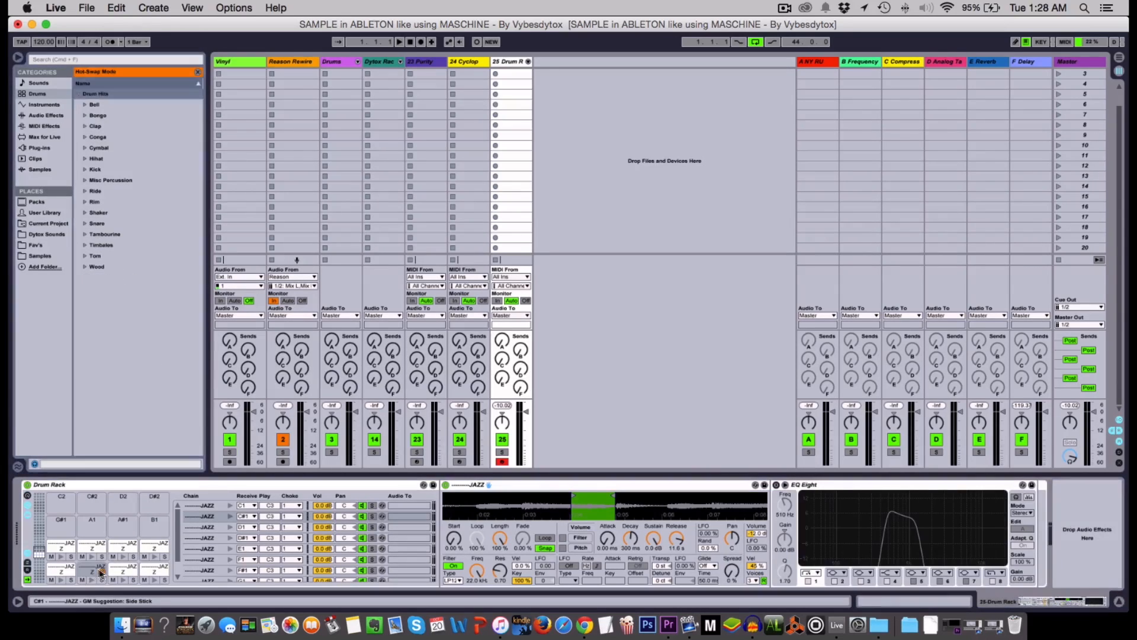
left_click(102, 570)
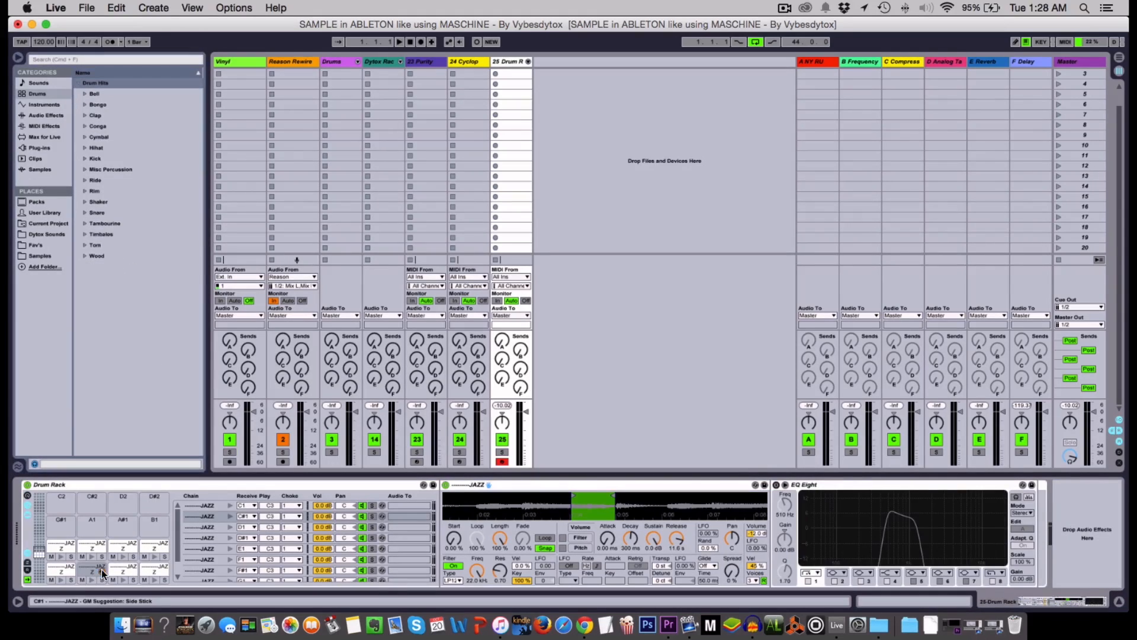
left_click(909, 486)
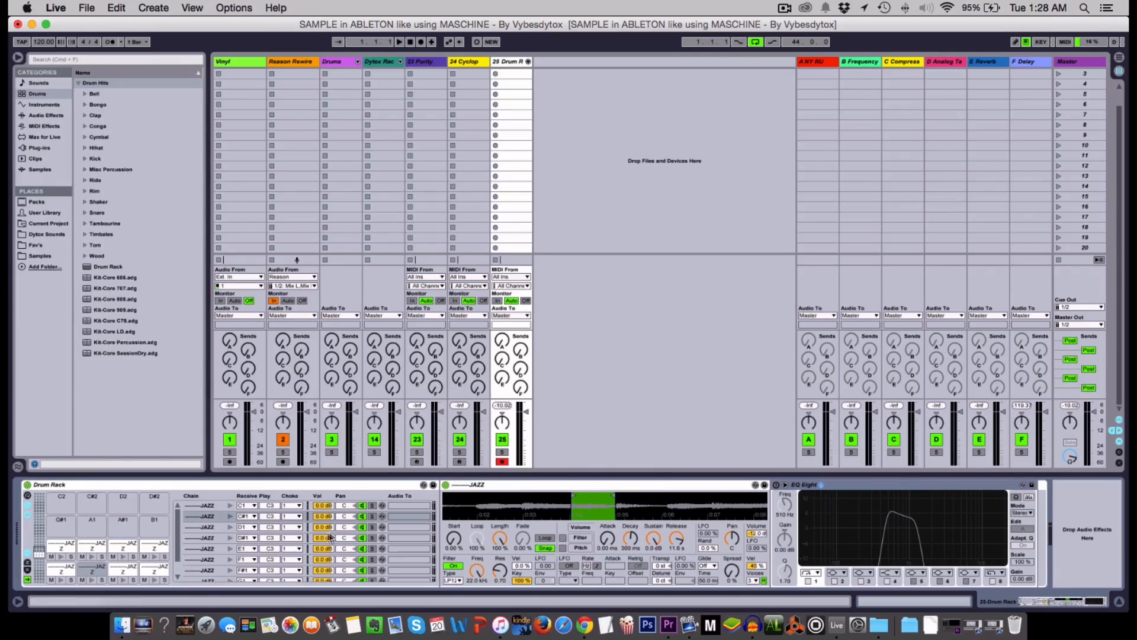
left_click(776, 484)
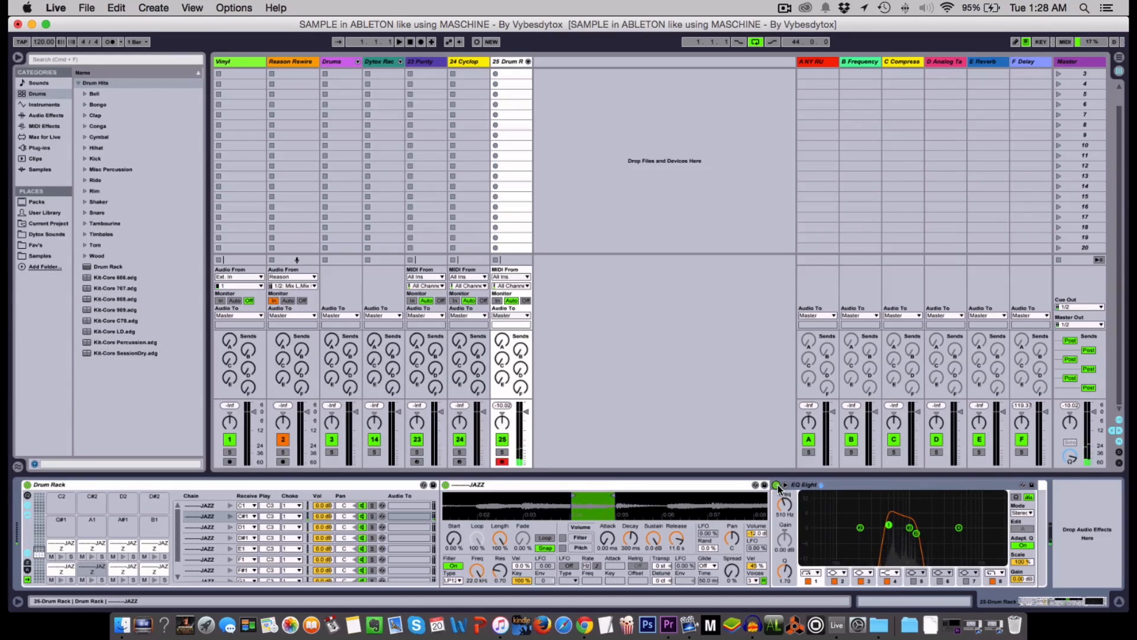
Play pads C1, C#1 and D1 to compare the EQ'd slice on C#1 with the others.
key("Delete")
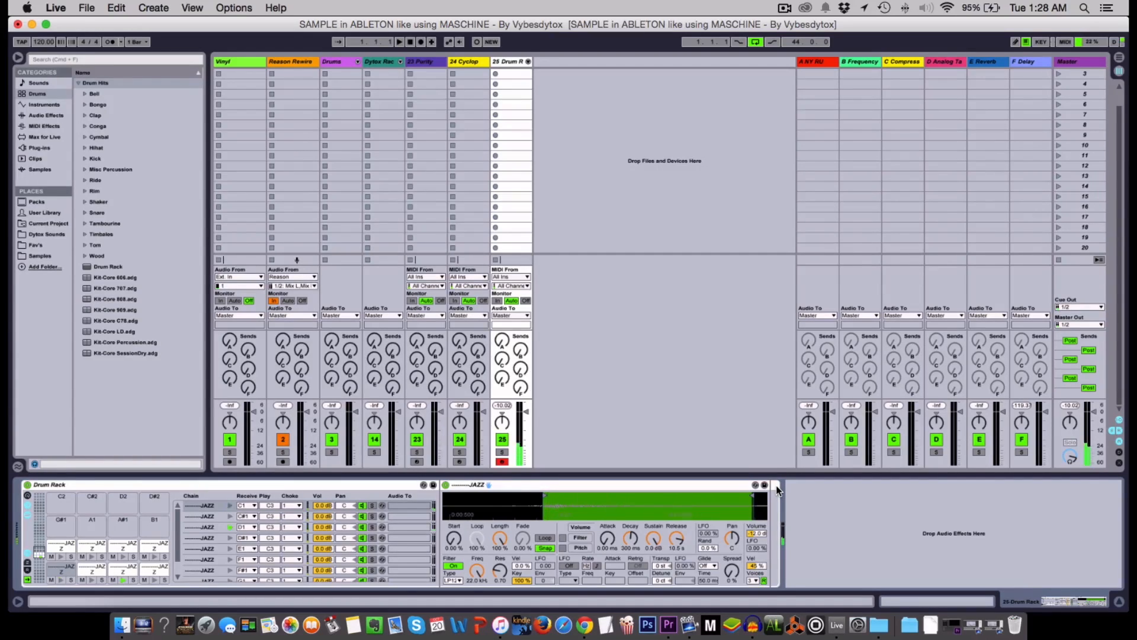
key("super+z")
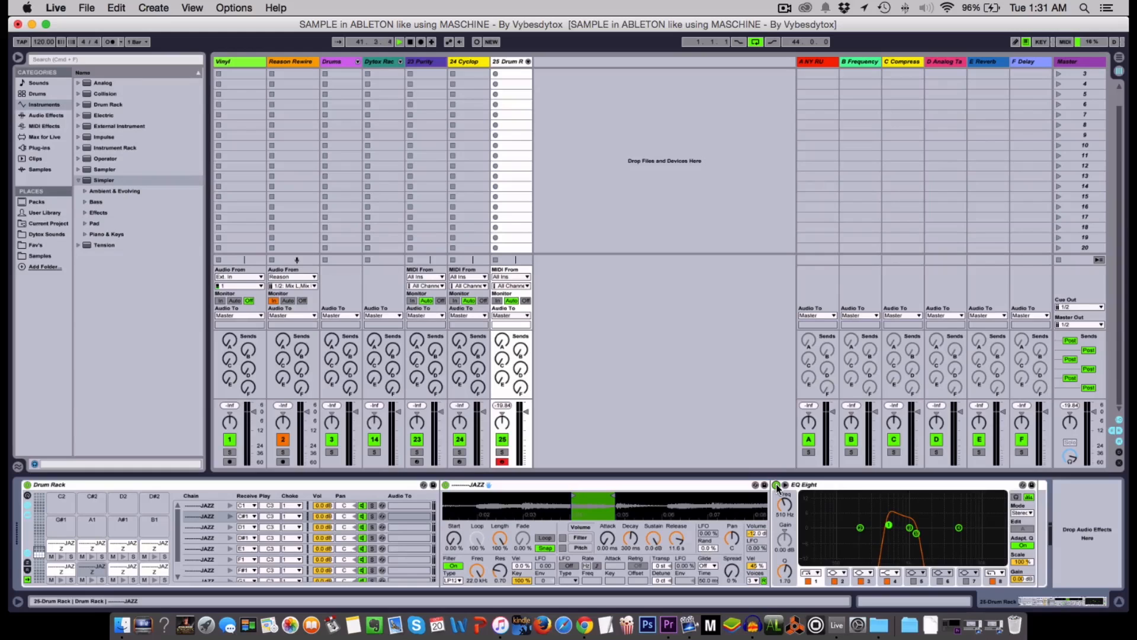
key("Delete")
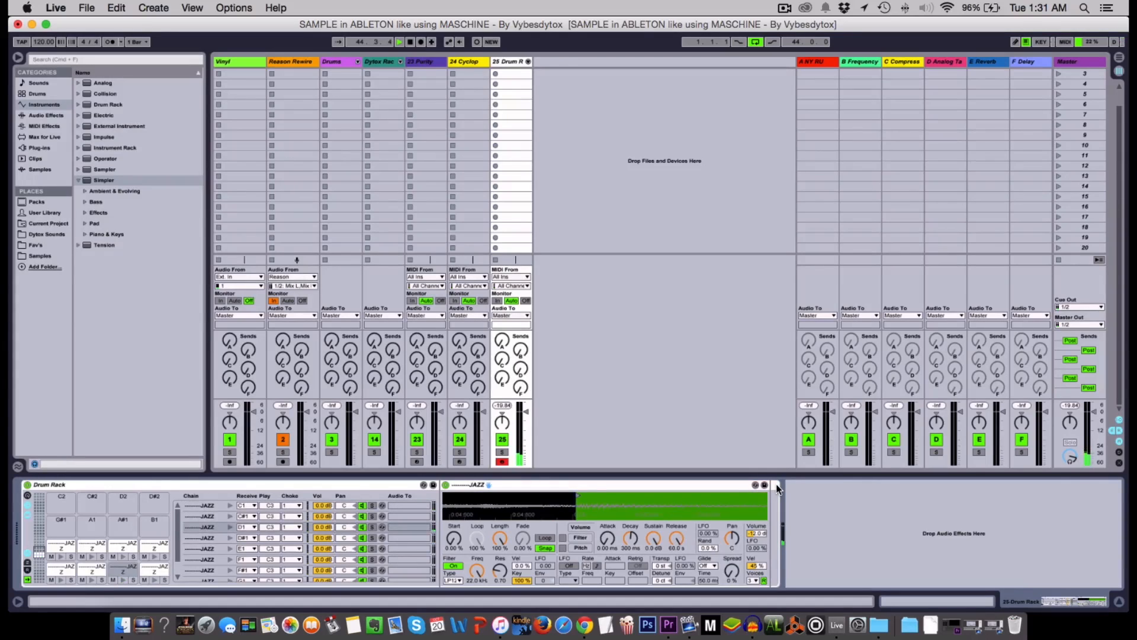
key("super+z")
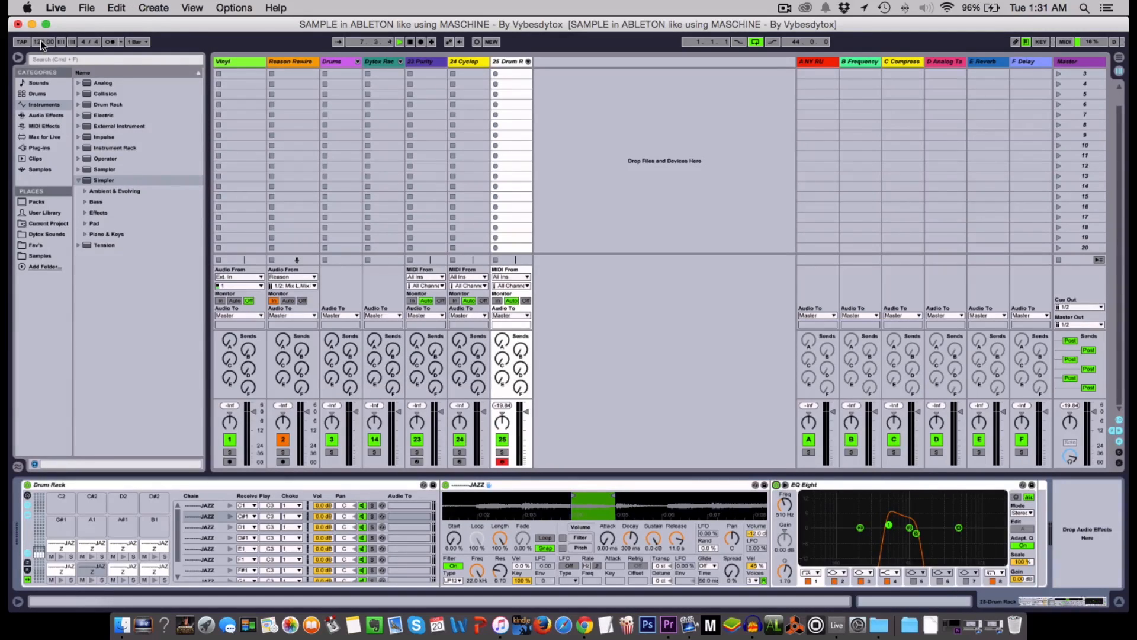
Stop playback and check which computer key is mapped to Tap Tempo.
left_click(410, 42)
left_click(1041, 41)
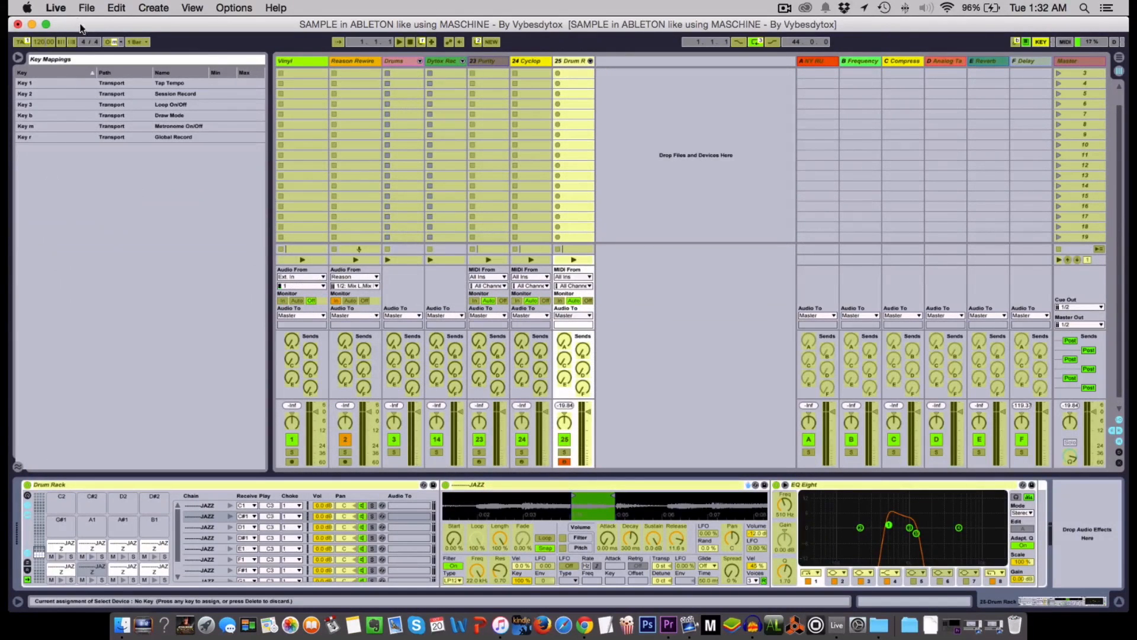
left_click(22, 43)
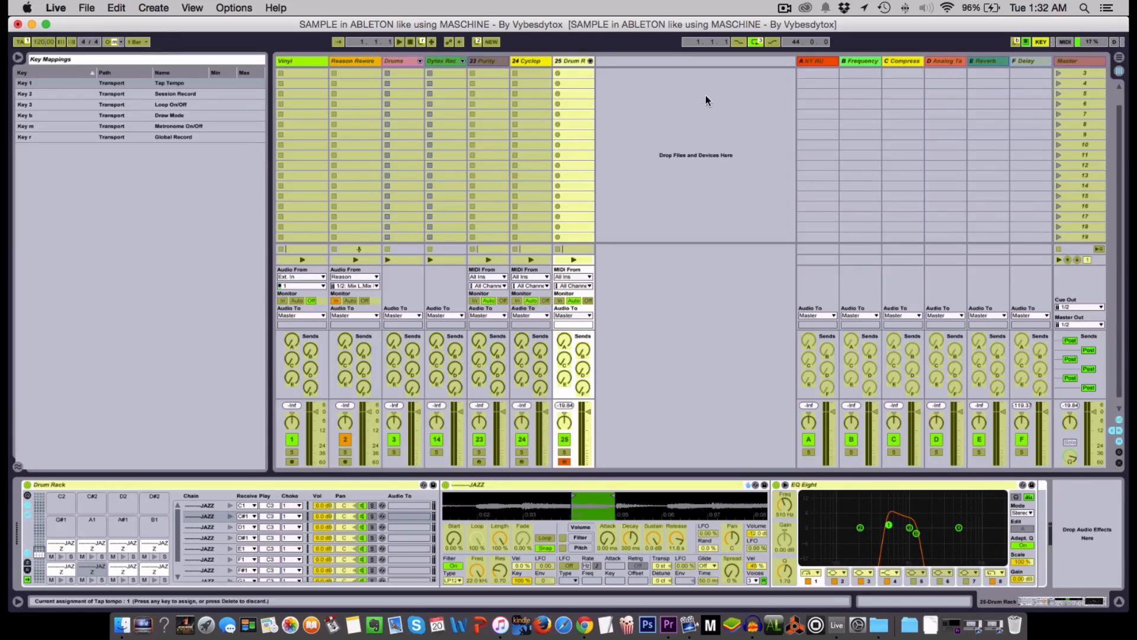
left_click(1047, 42)
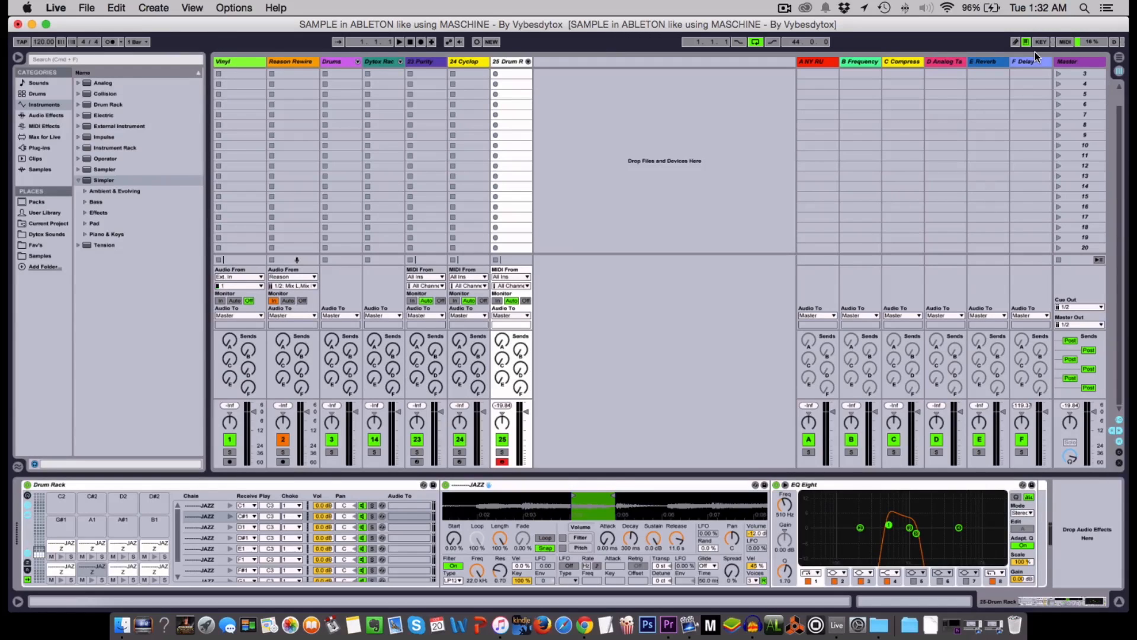
Play the slices in rhythm on the Drum Rack pads and tap in a matching tempo of 64.62 BPM.
key("a")
key("s")
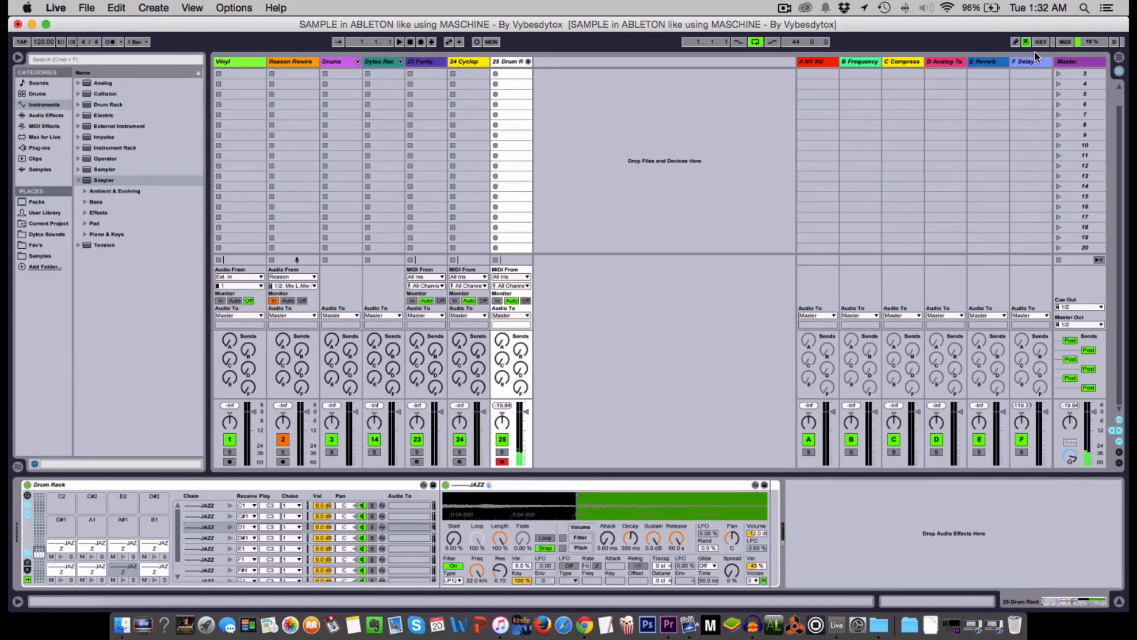
key("e")
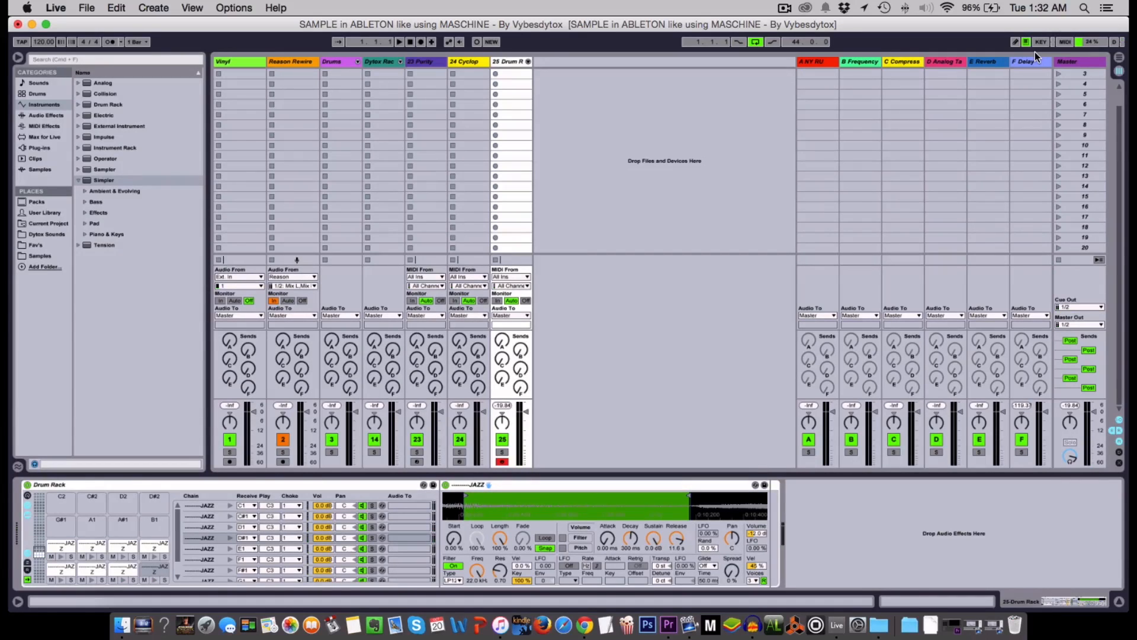
key("t")
key("t")
key("t")
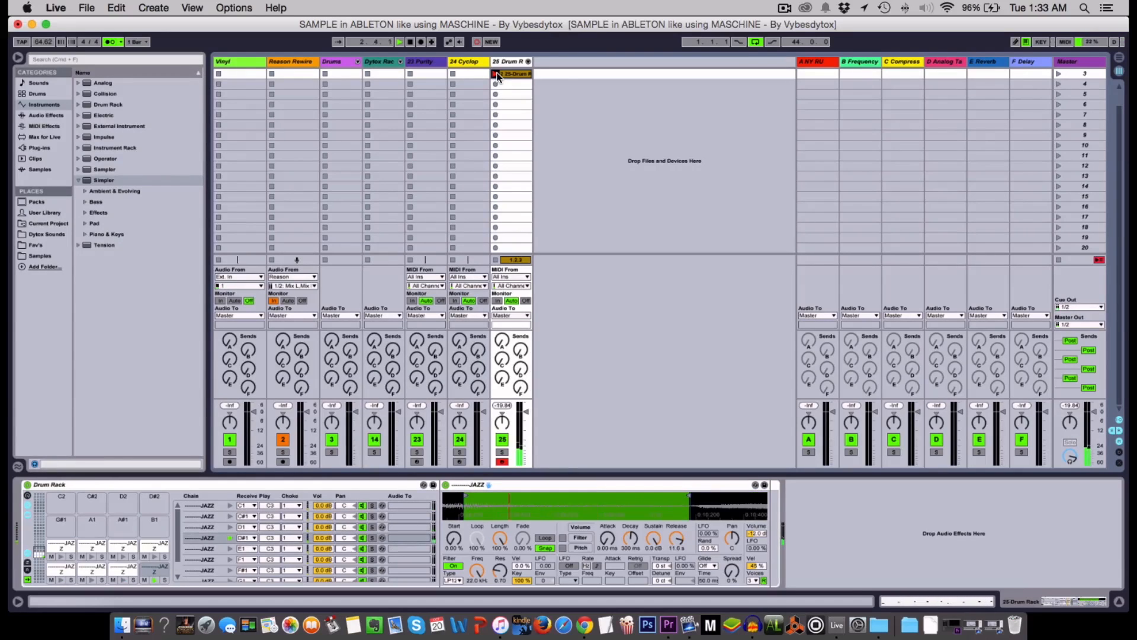
Finish recording the slice pattern in the Drum Rack track's first clip slot and quantize all its notes.
left_click(496, 74)
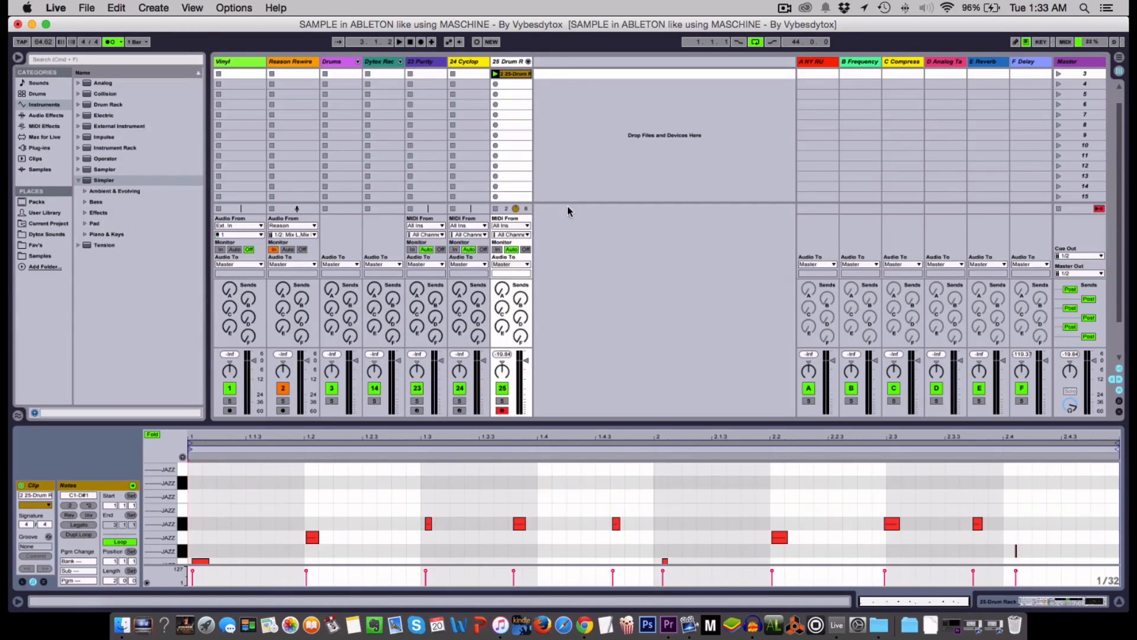
left_click(574, 519)
key("super+a")
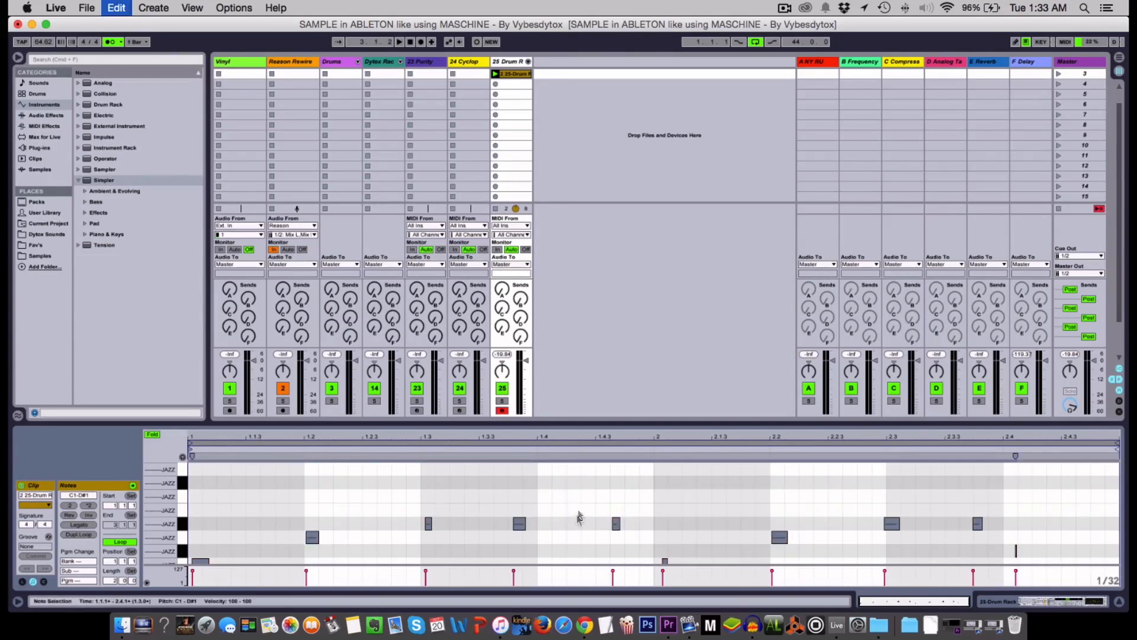
key("super+u")
key("super+u")
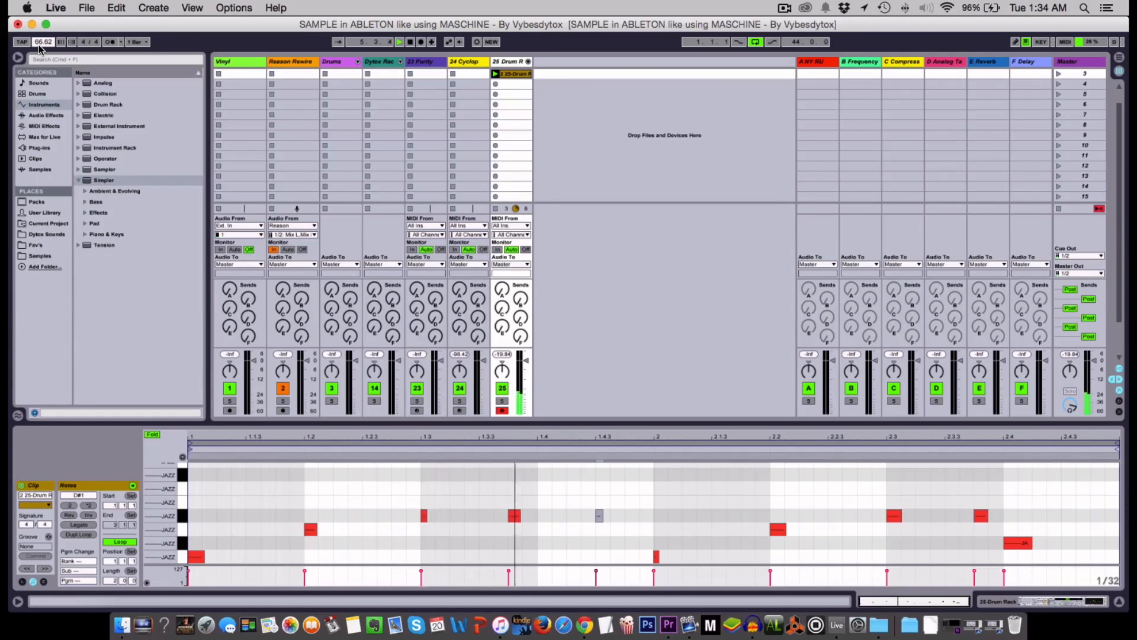
Raise the tempo to 66.62 BPM and check the looping slice pattern against the metronome.
key("Up")
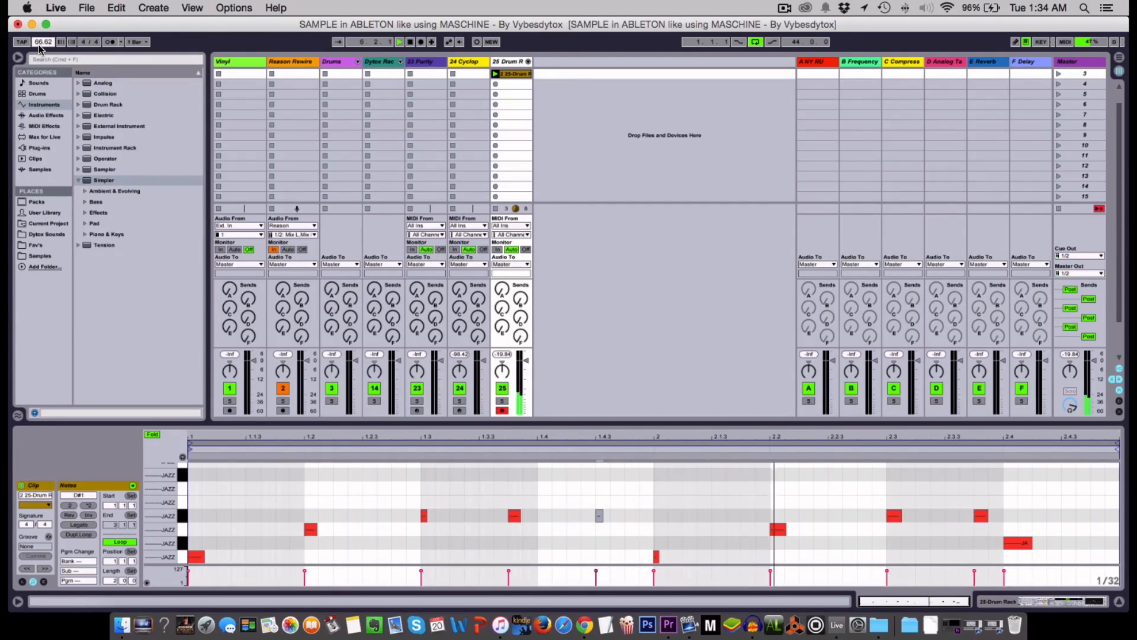
key("o")
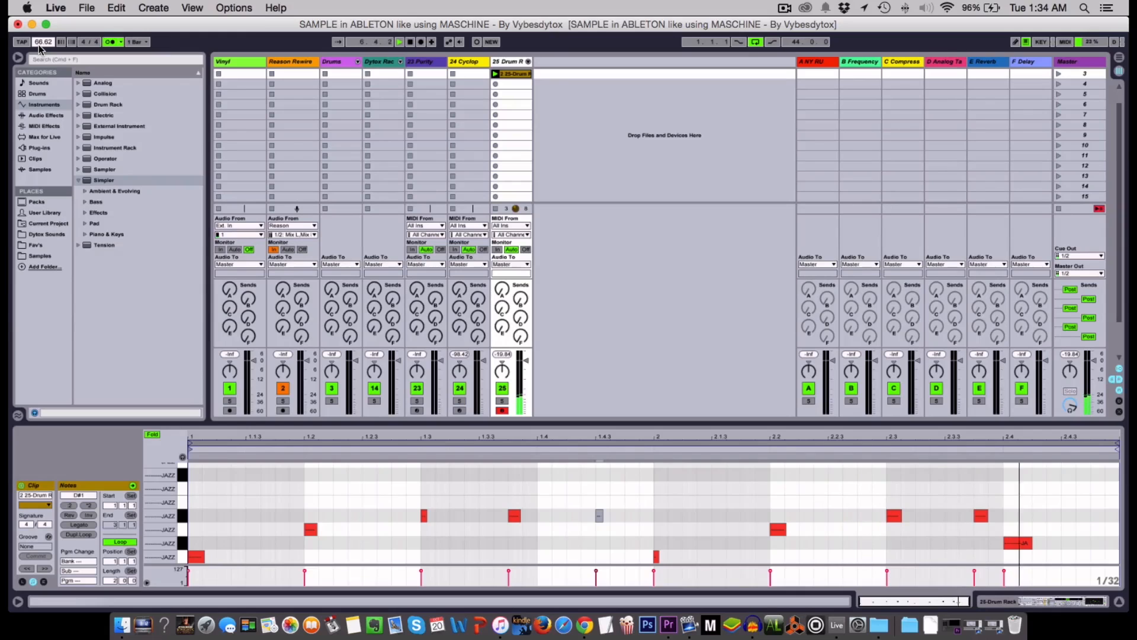
key("o")
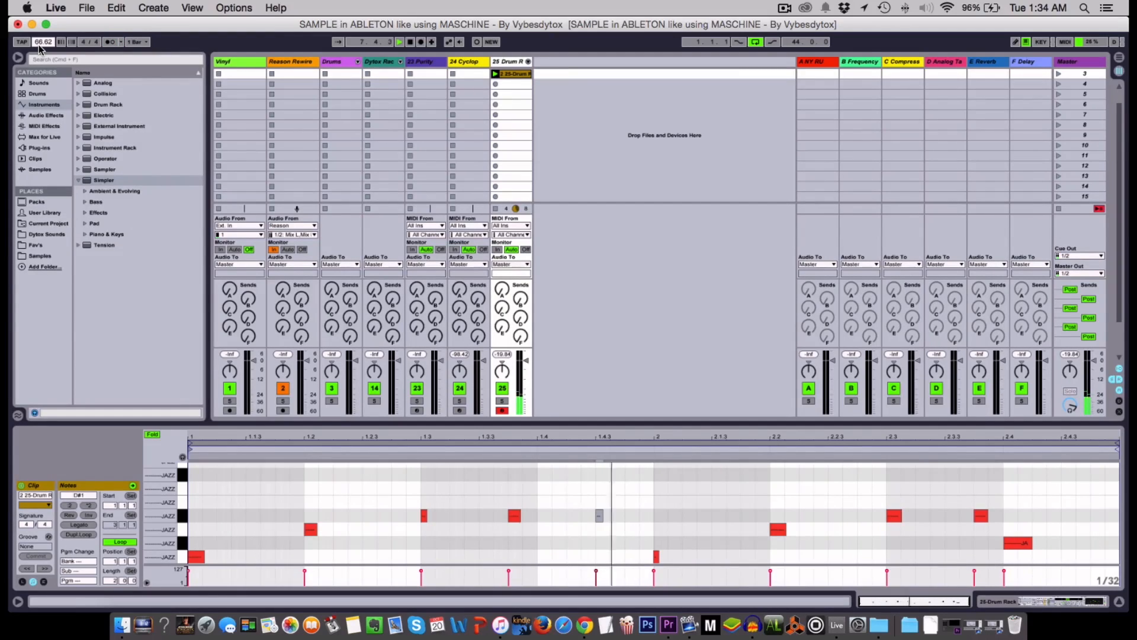
Expand the Drums group and preview the BIG MON TINGS clap and kick samples in the Fav's folder.
left_click(361, 63)
left_click(359, 62)
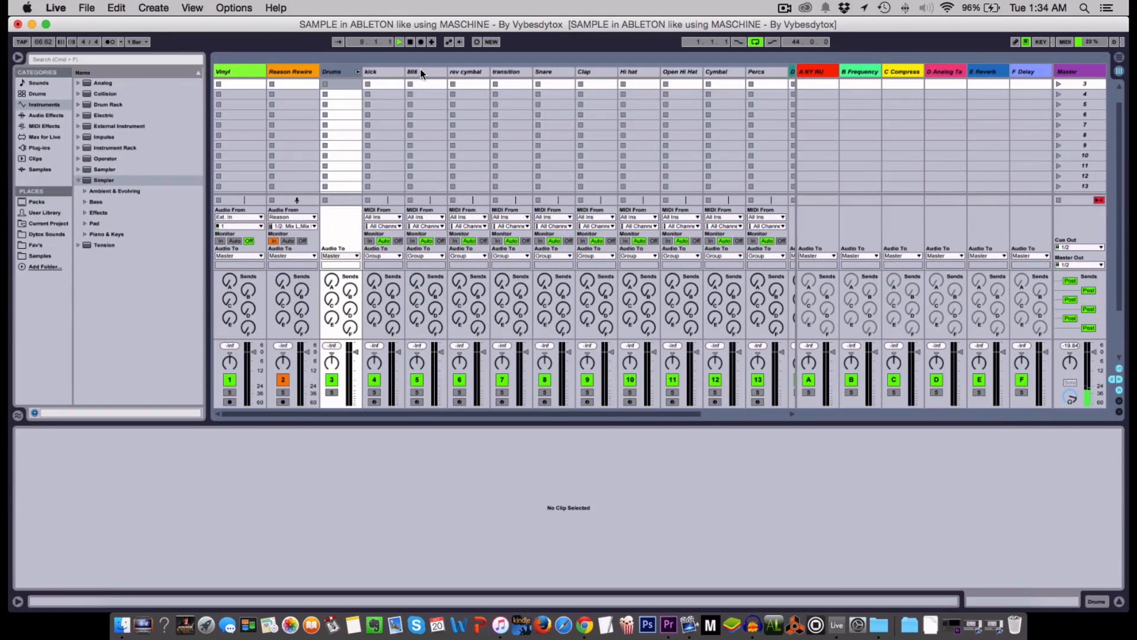
left_click(422, 72)
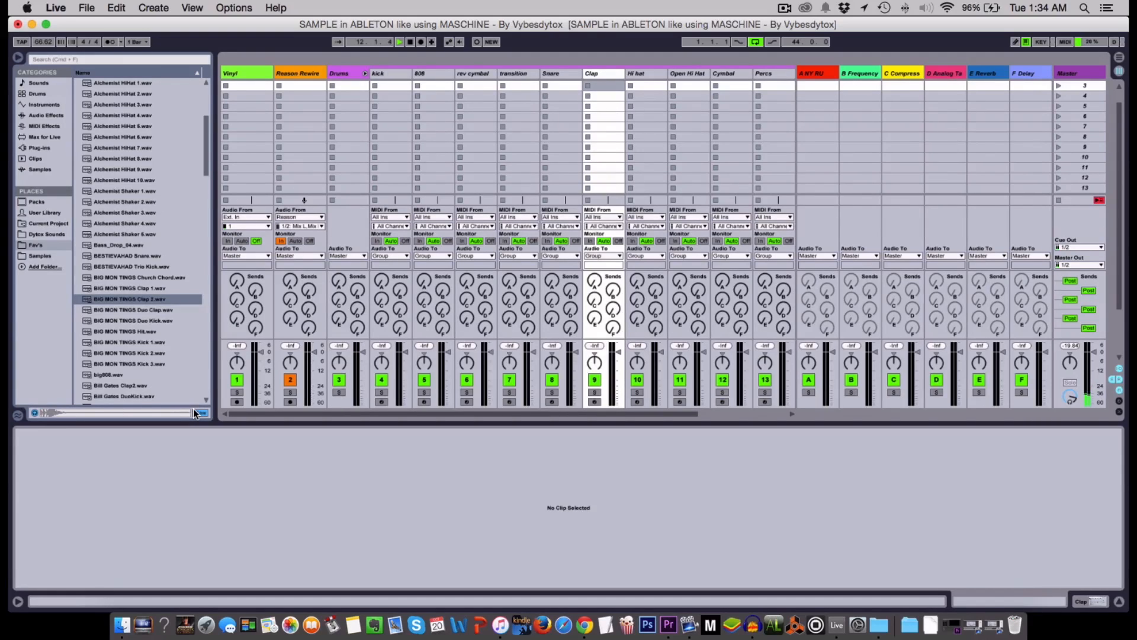
key("Down")
key("Down")
key("Down")
key("Up")
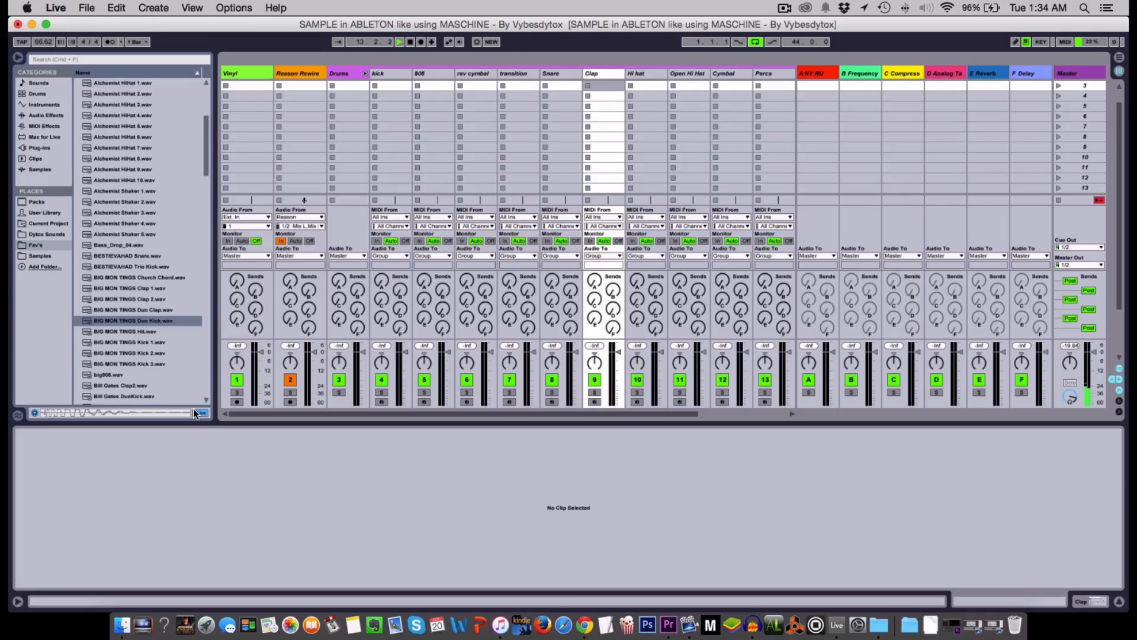
Load BIG MON TINGS Duo Kick.wav onto a pad of the kick track's Drum Rack.
left_click(391, 77)
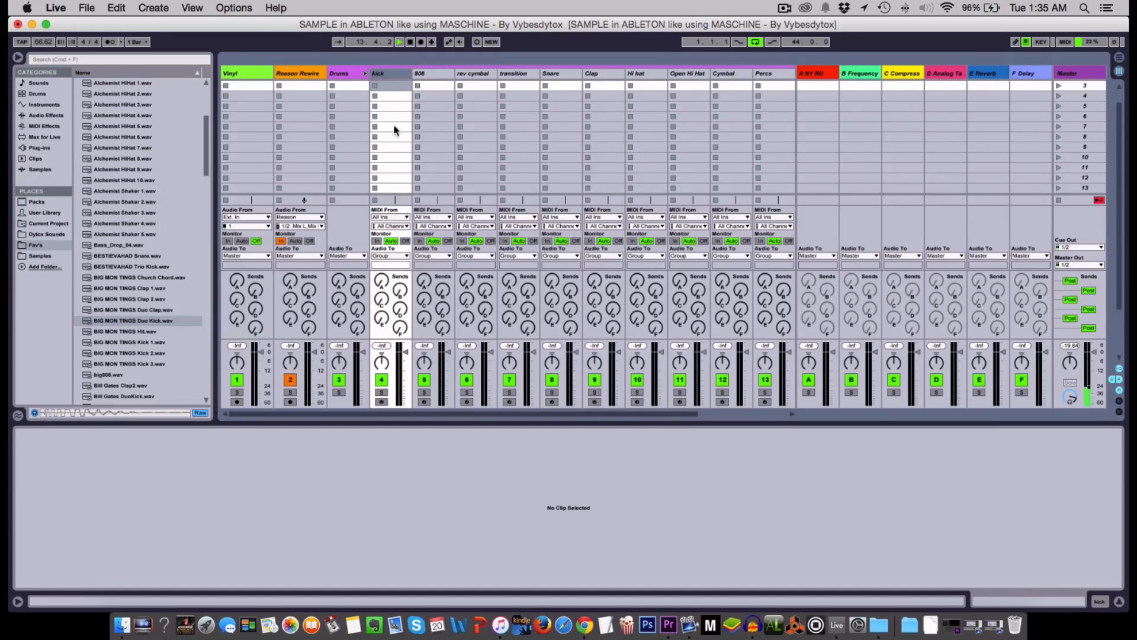
left_click(1078, 601)
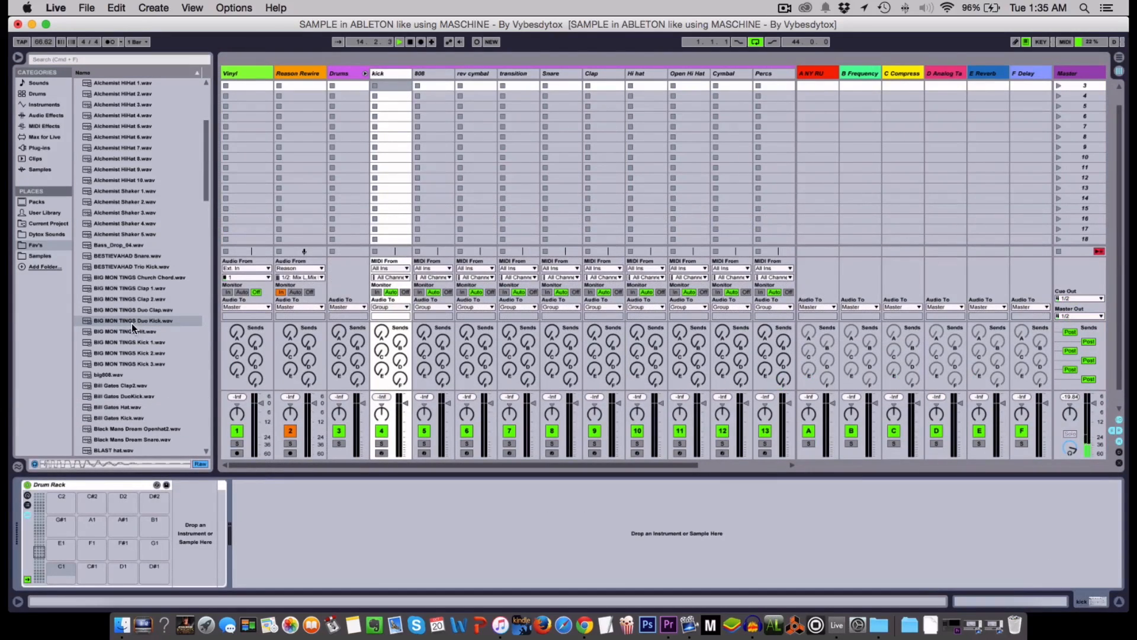
left_click_drag(154, 321, 62, 572)
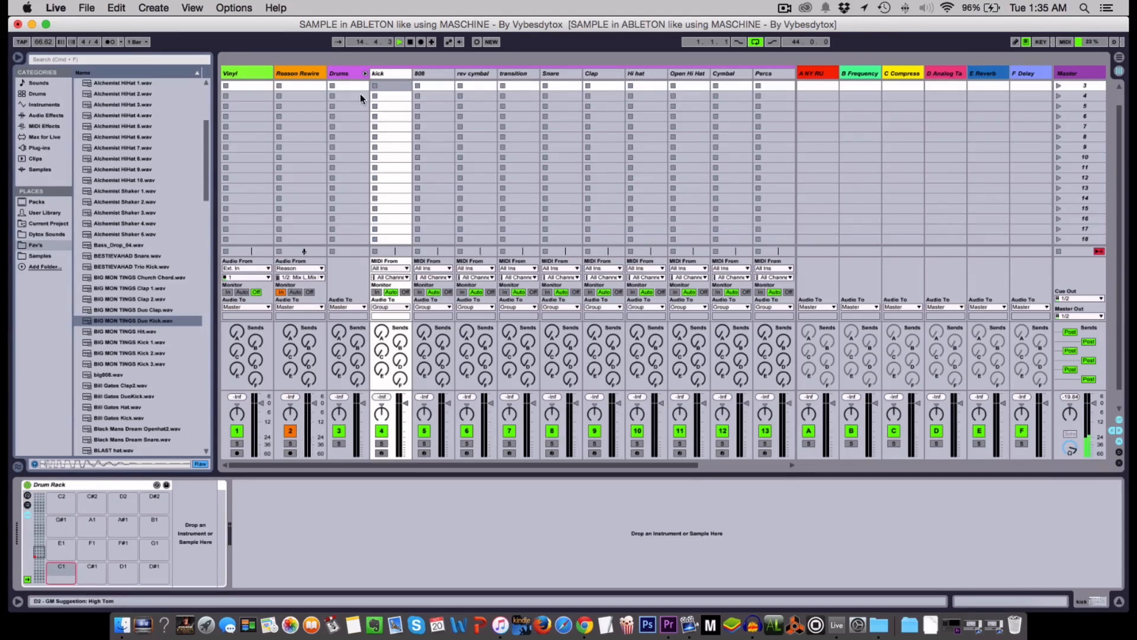
Create a clip in the kick track's first slot, add a kick note on beat 1 and launch it.
double_click(396, 87)
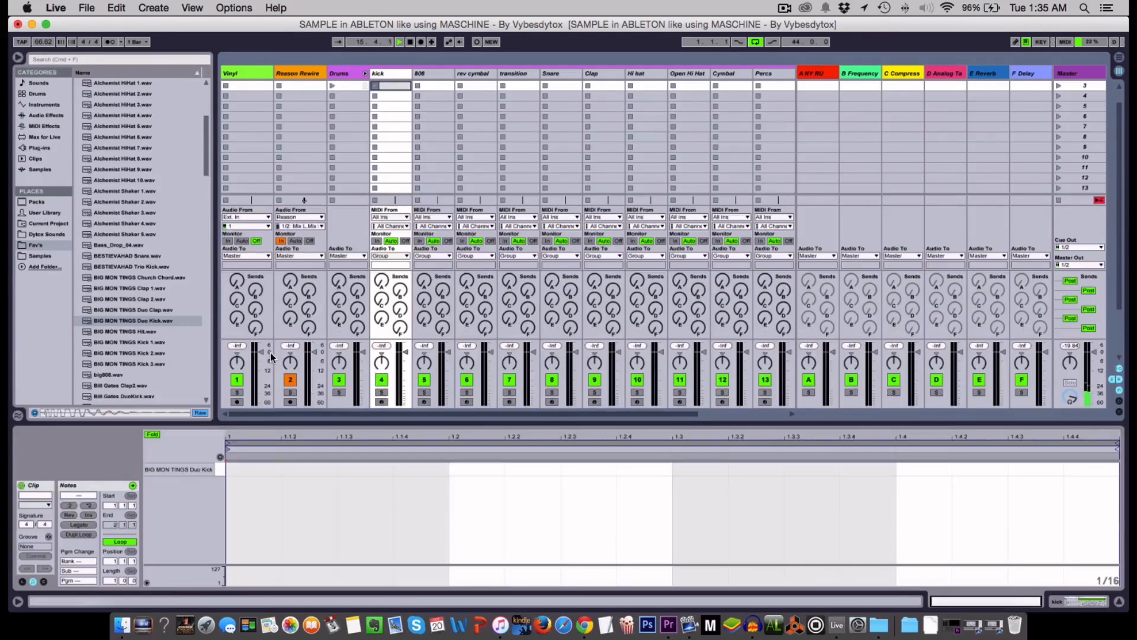
double_click(248, 470)
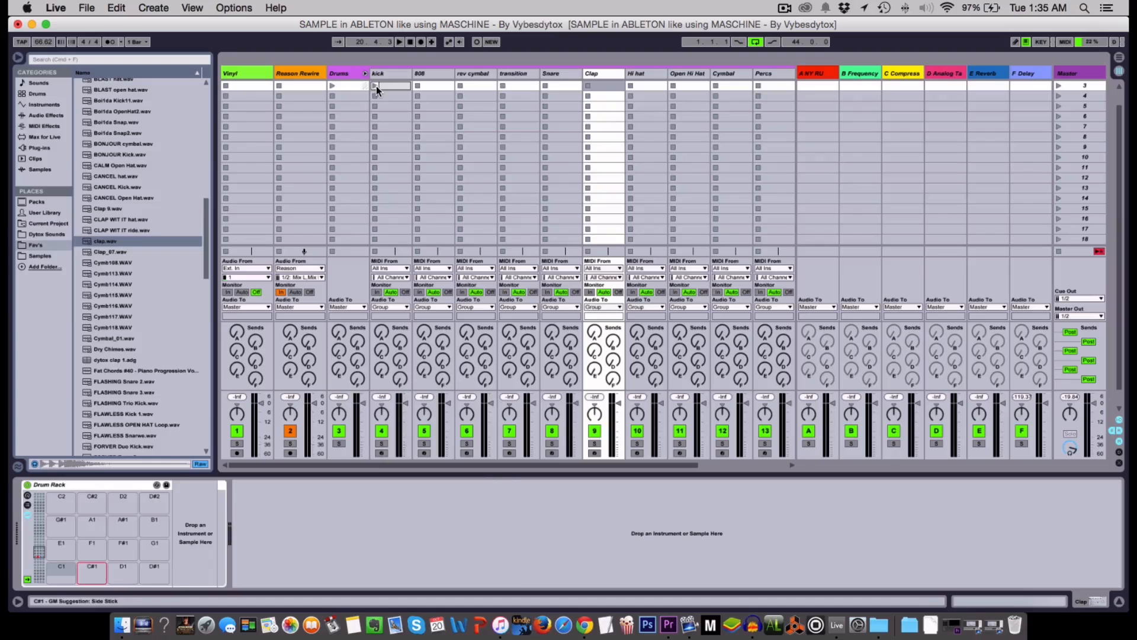
left_click(375, 86)
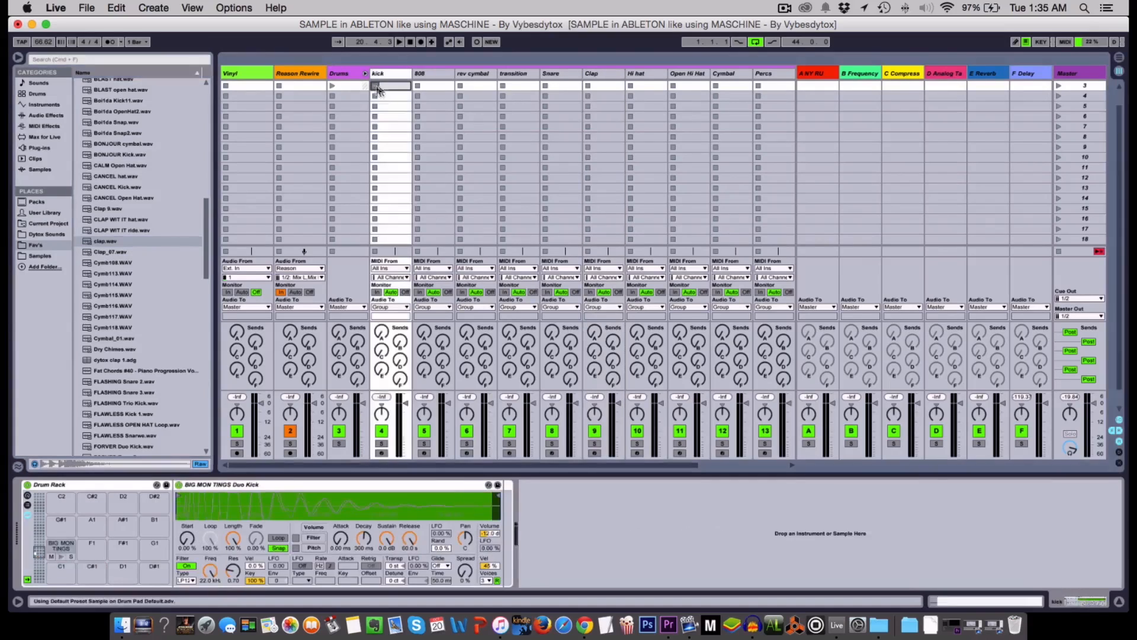
Create a clip in the Clap track's first slot with clap notes on beats 2 and 4, and launch it.
double_click(616, 86)
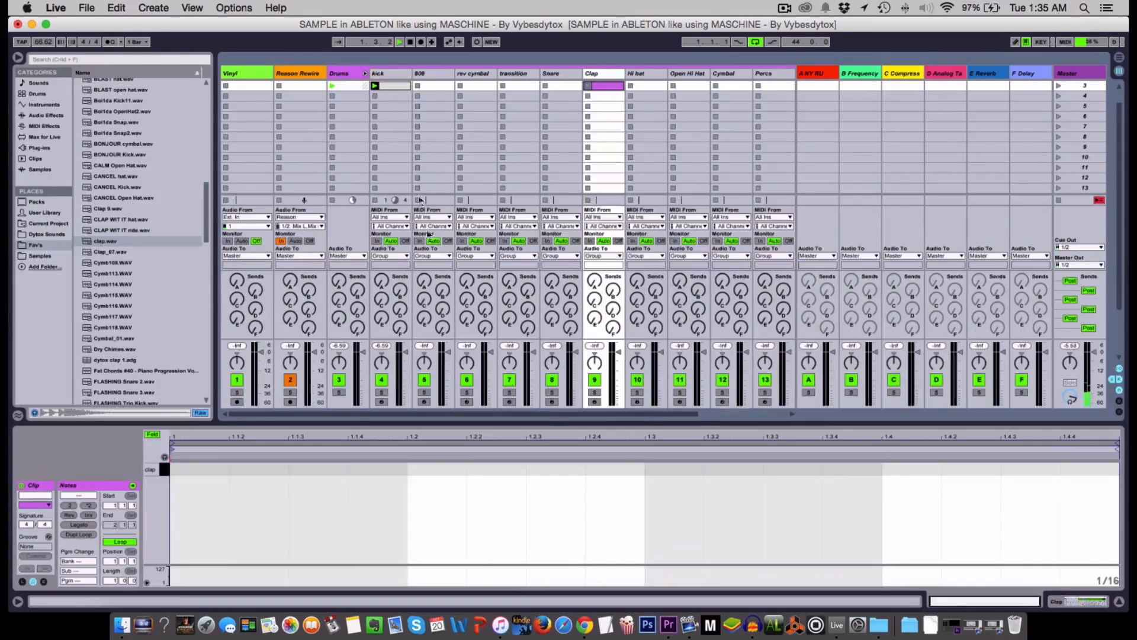
double_click(433, 469)
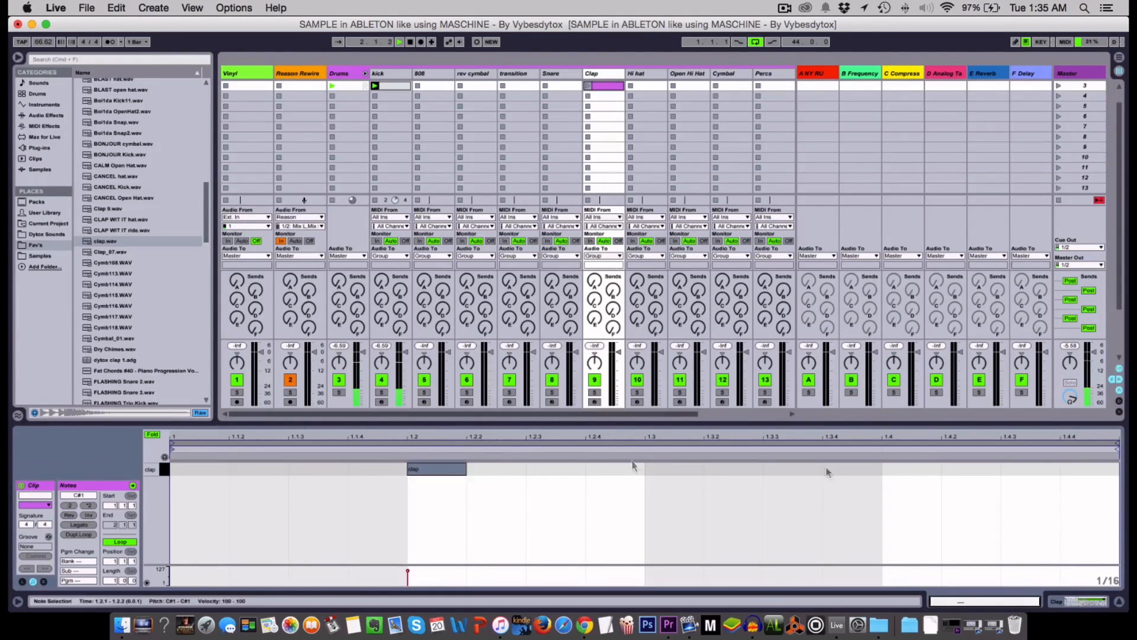
double_click(915, 470)
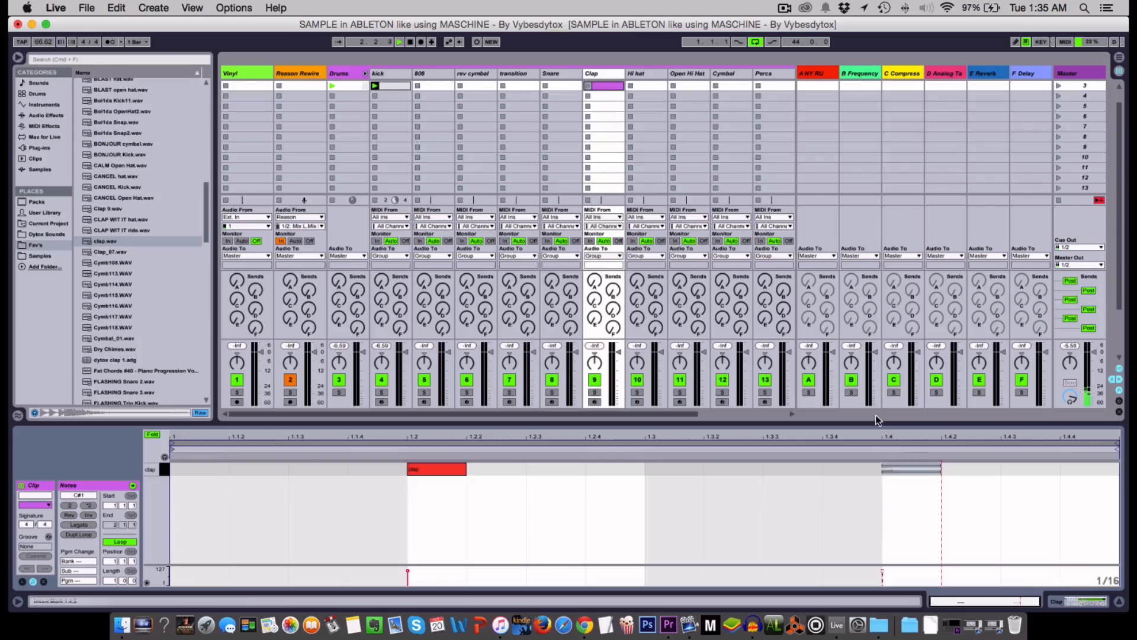
left_click(589, 85)
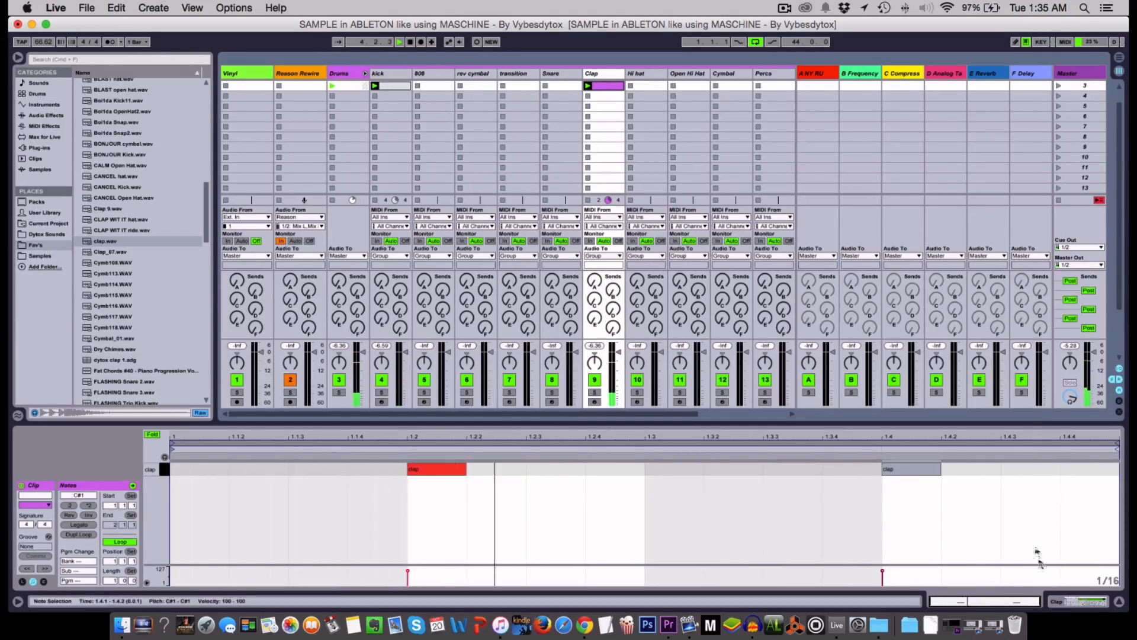
Add two consecutive 1/32 hi-hat notes at the end of bar 1 in the Hi hat clip.
left_click(1056, 601)
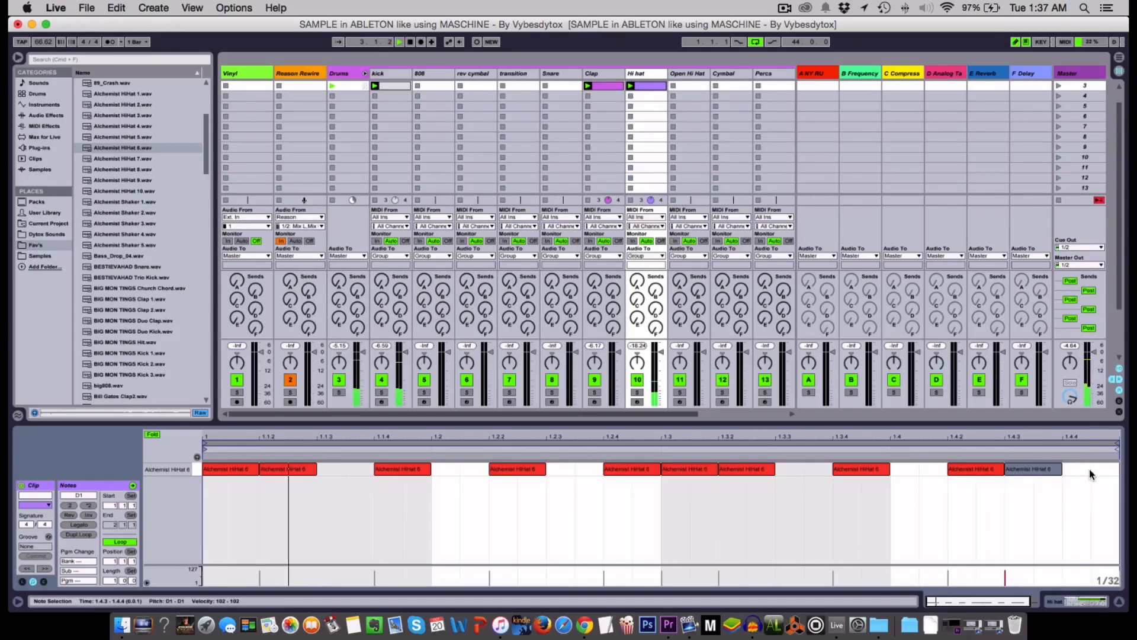
right_click(1082, 472)
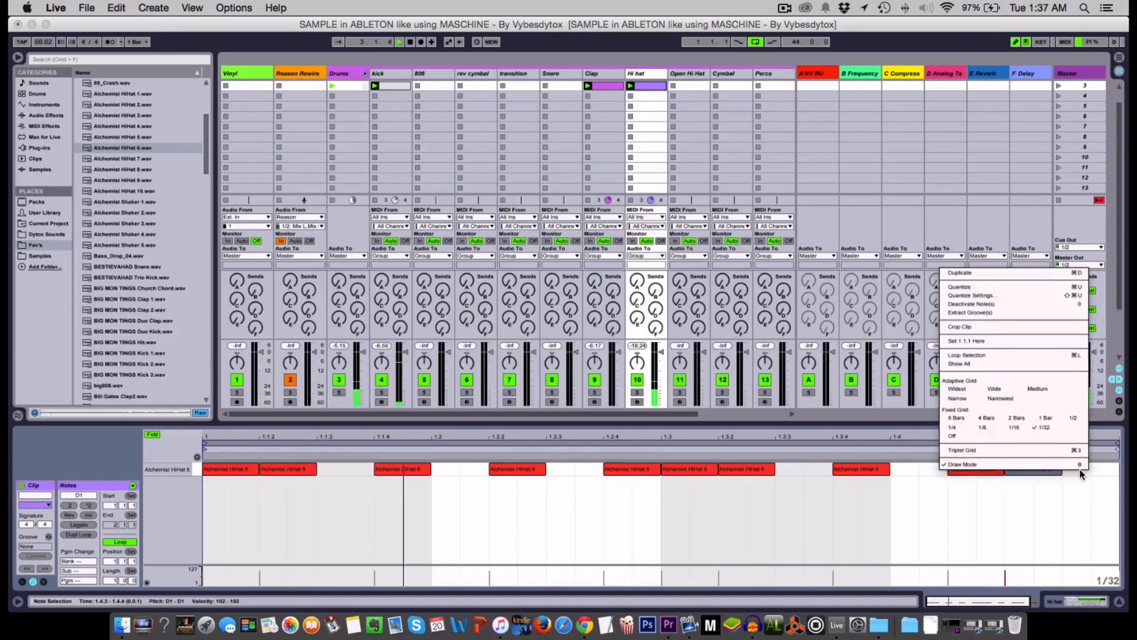
left_click(1079, 473)
left_click(1078, 471)
left_click(1103, 470)
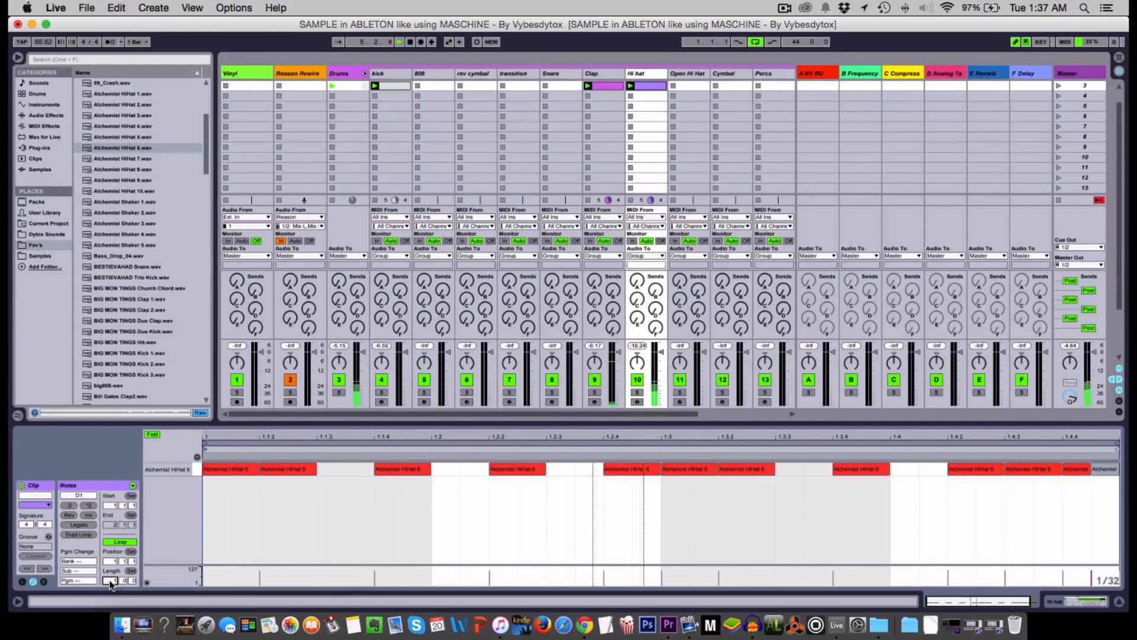
Set the Hi hat clip's loop length to 2 bars and duplicate the bar 1 hi-hat pattern into bar 2.
left_click_drag(109, 580, 109, 574)
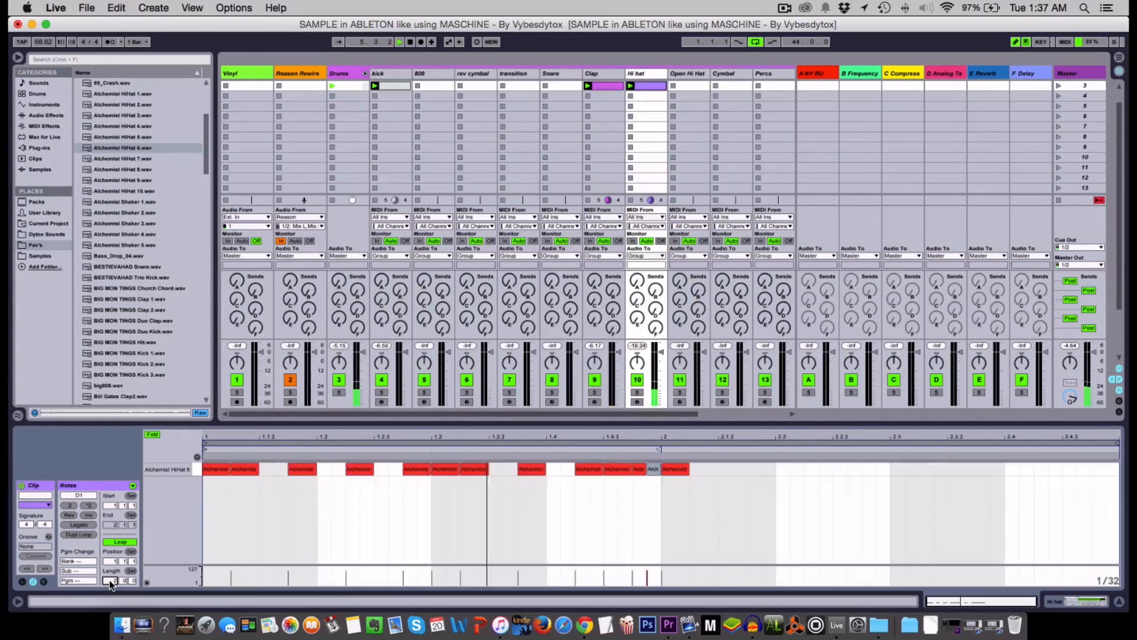
double_click(672, 469)
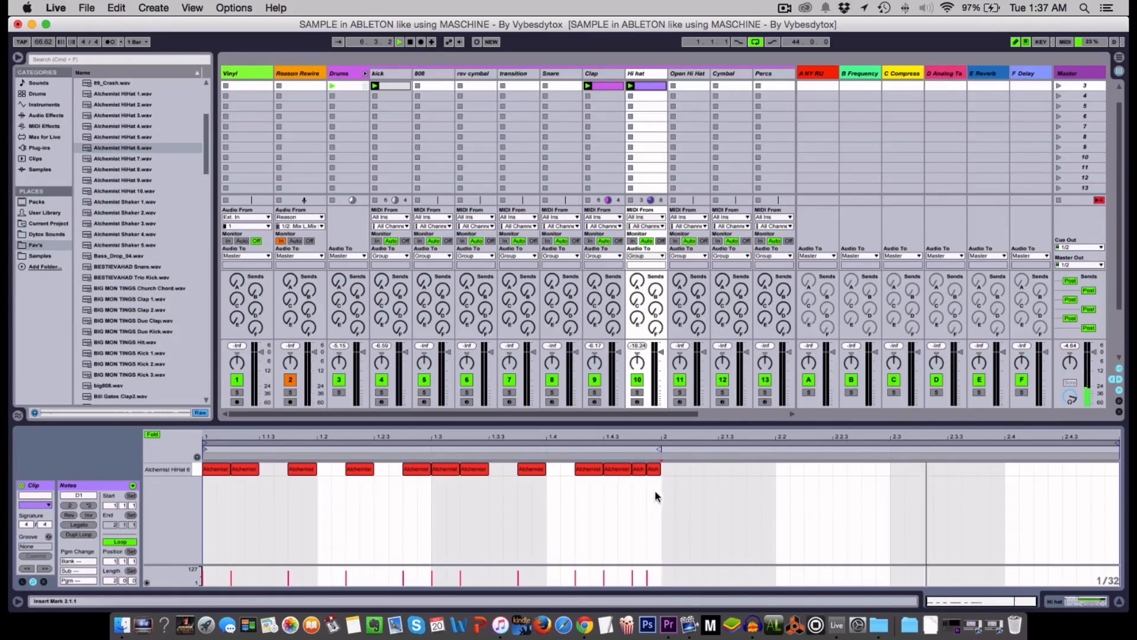
left_click_drag(655, 497, 432, 460)
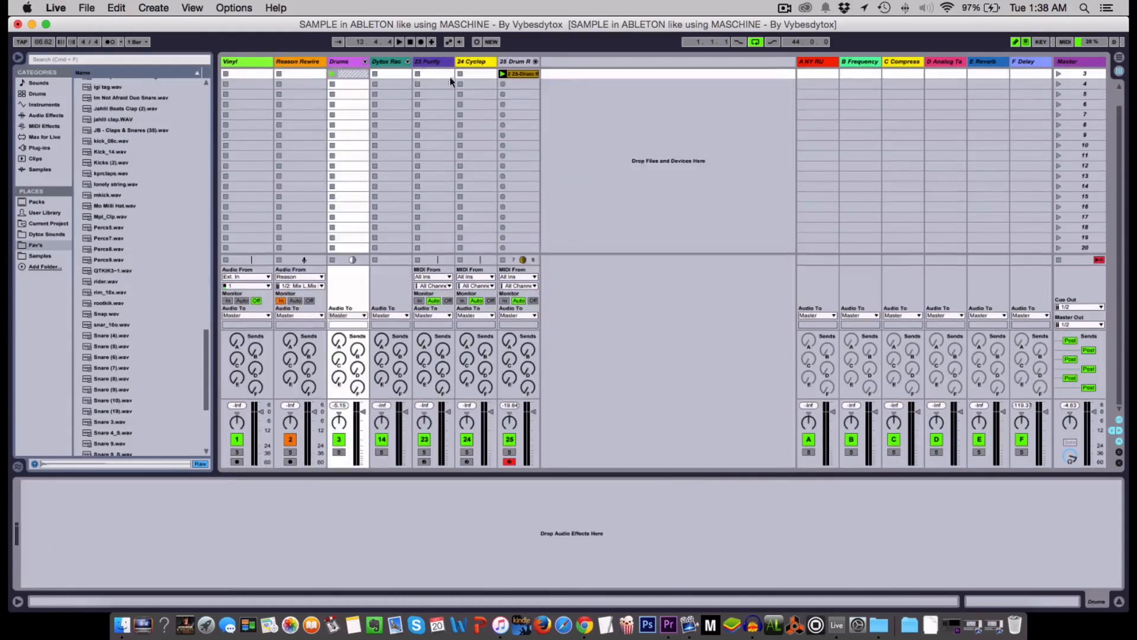
Launch the JAZZ slice clip on the Drum Rack track and layer in the Hi hat, Clap and kick clips one by one.
double_click(514, 74)
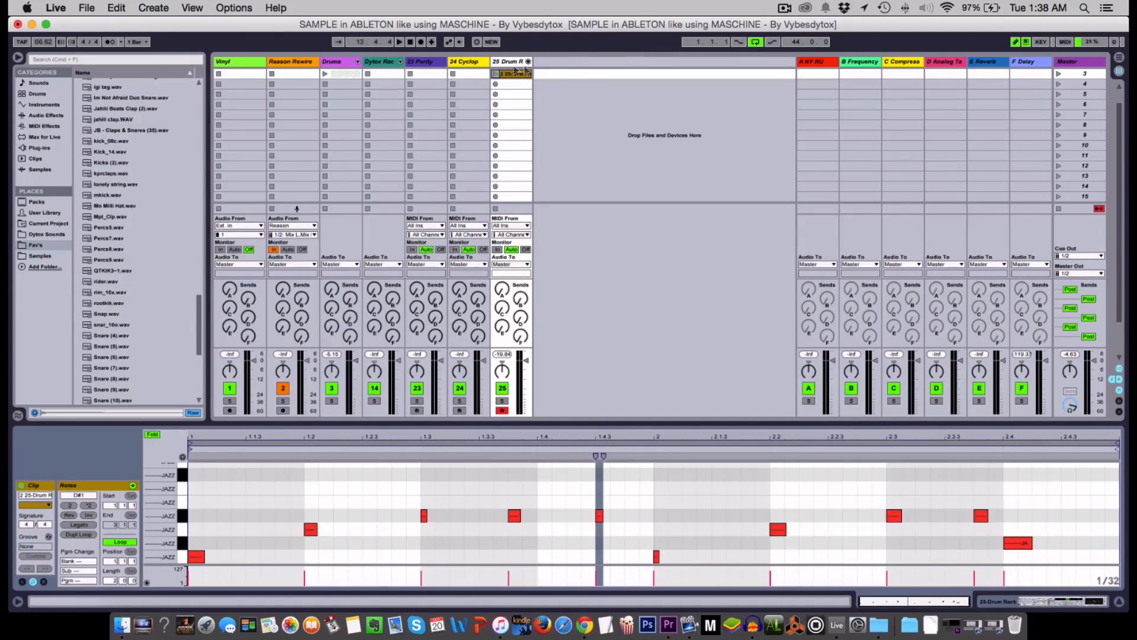
left_click(497, 73)
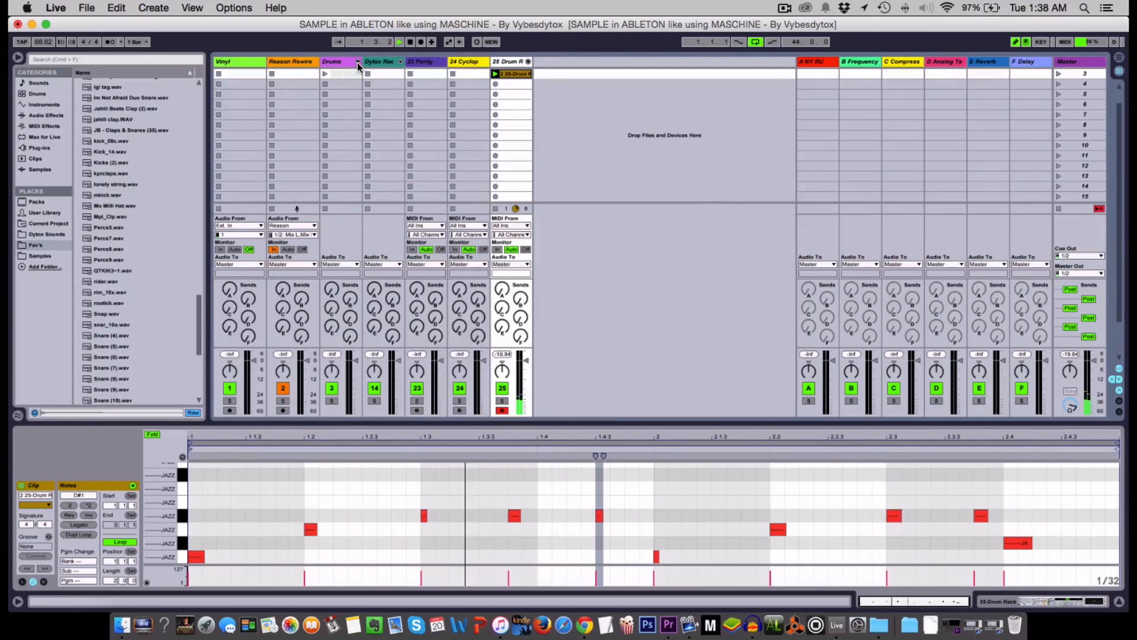
left_click(357, 63)
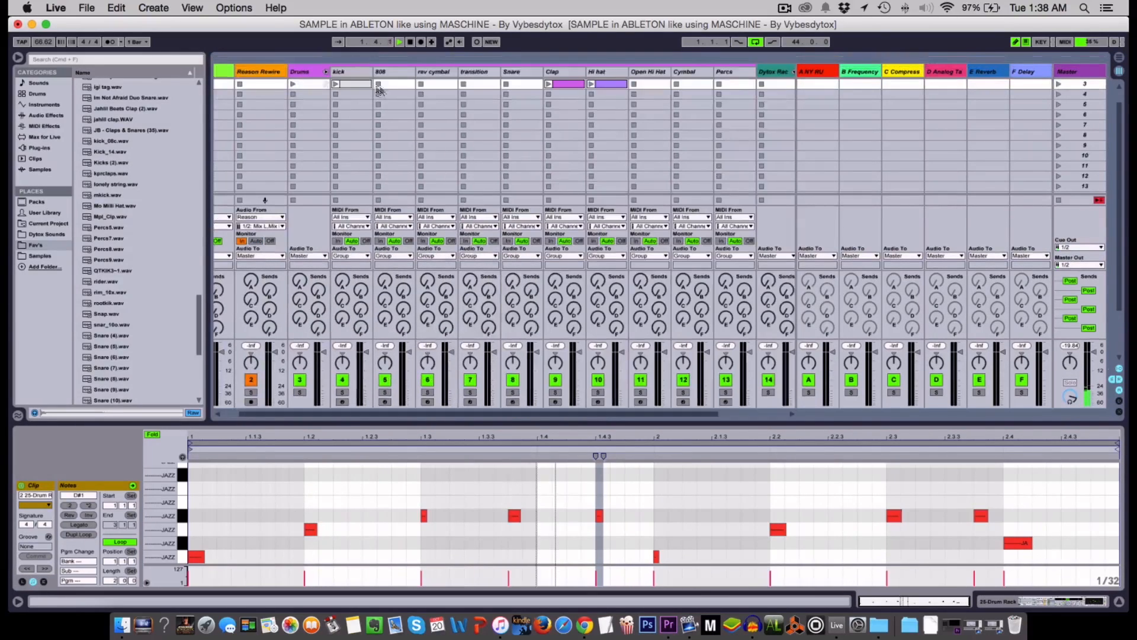
left_click(591, 84)
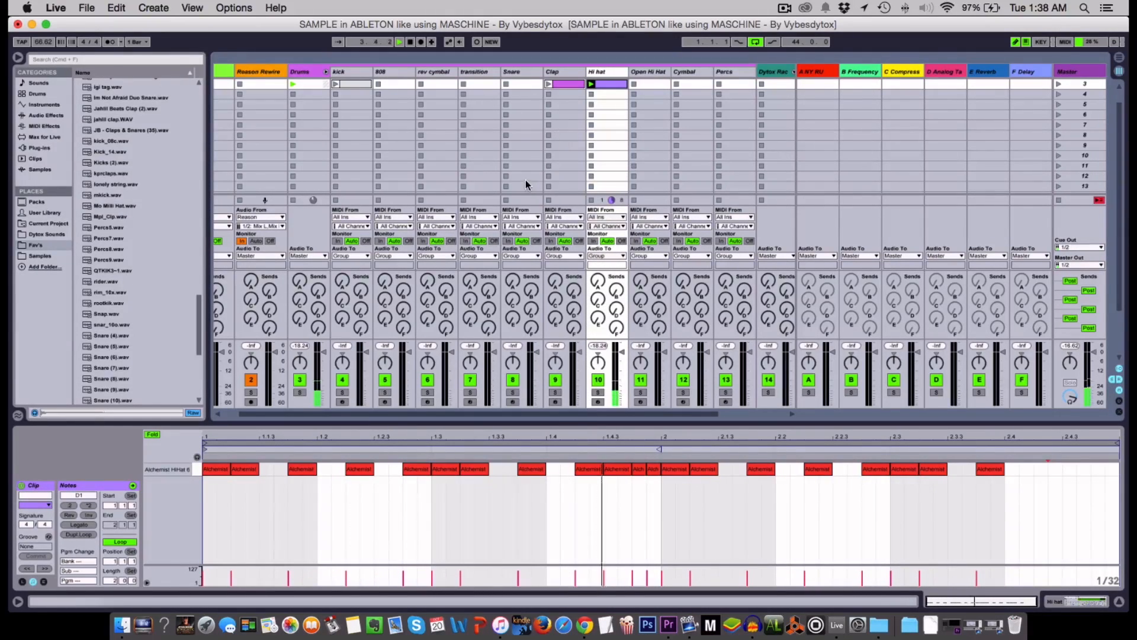
left_click(550, 85)
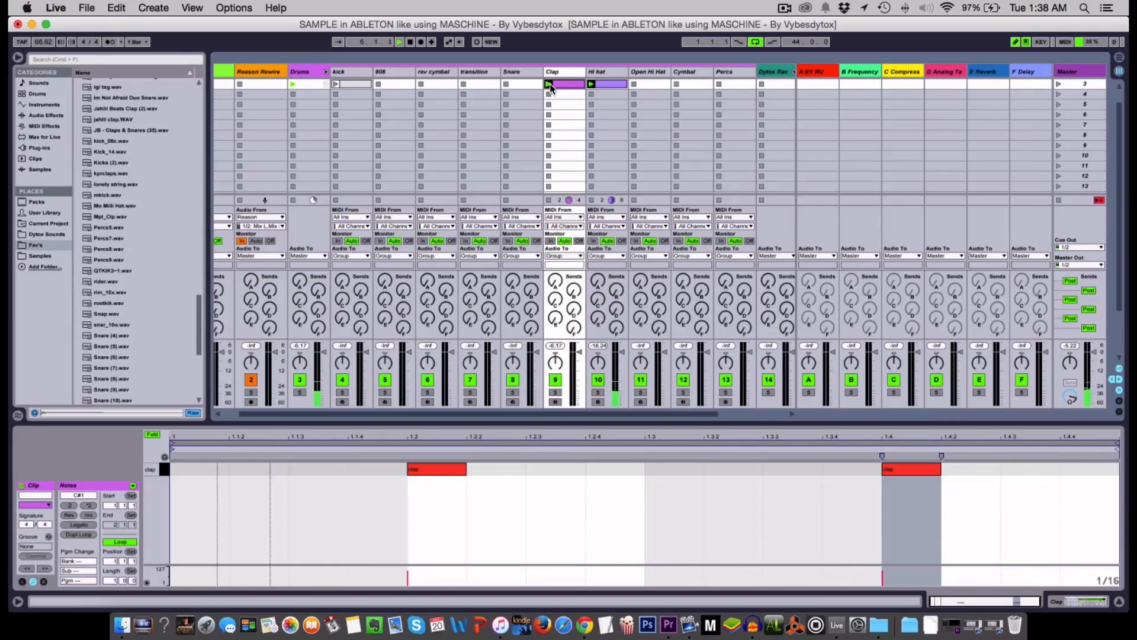
left_click(336, 83)
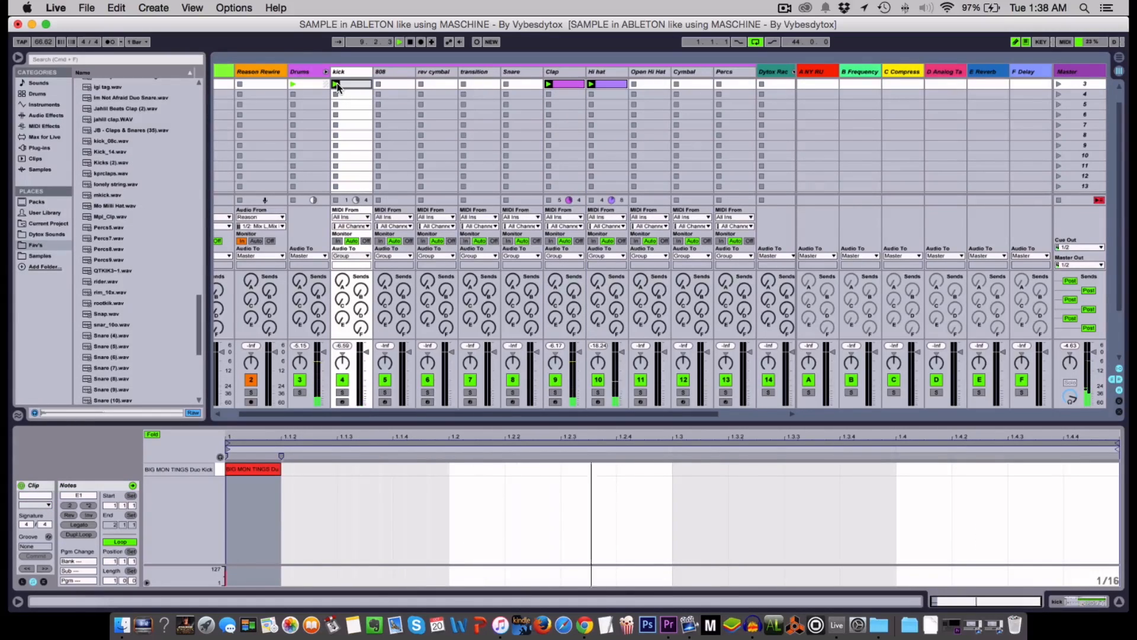